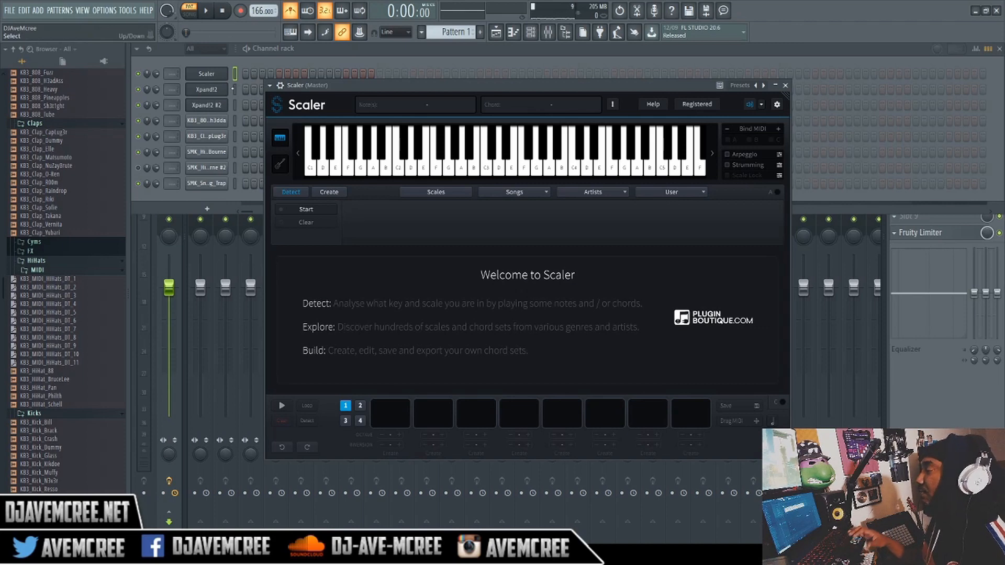
Run Scaler's chord detection on played G min, F maj and C min chords, and bind the G minor diatonic chords to MIDI
{"action": "left_click", "coordinate": [227, 92]}
{"action": "left_click", "coordinate": [227, 95]}
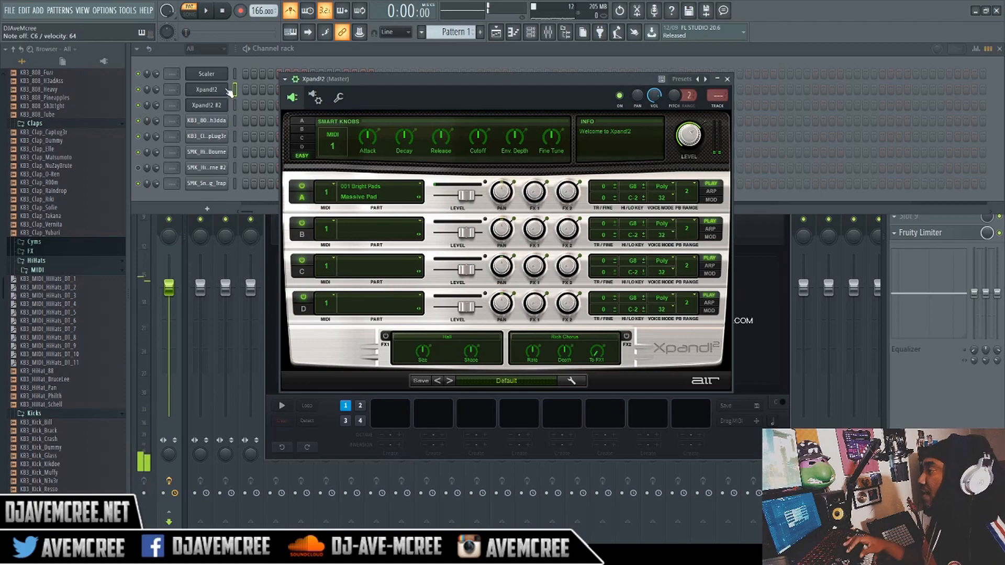
{"action": "left_click", "coordinate": [218, 75]}
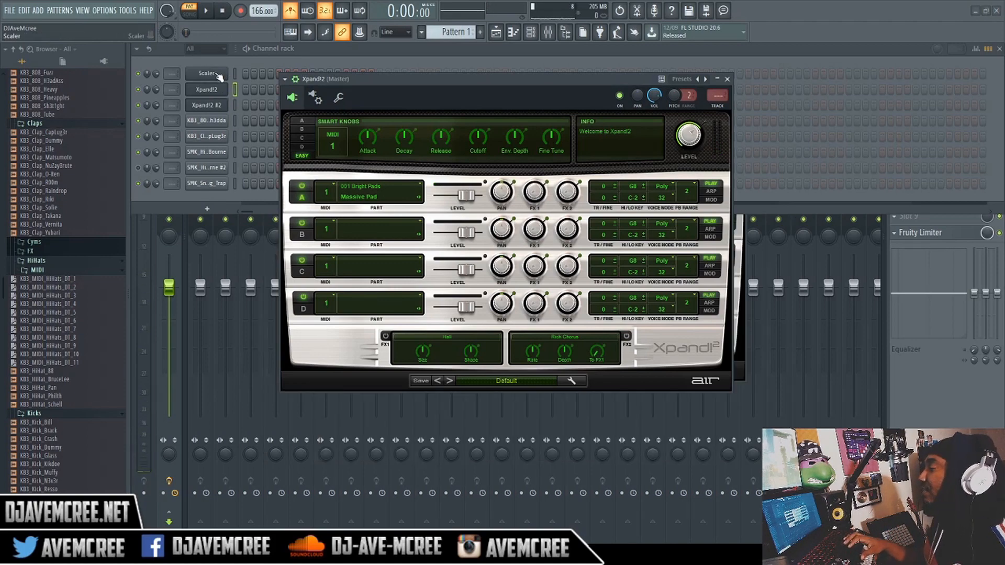
{"action": "left_click", "coordinate": [218, 74]}
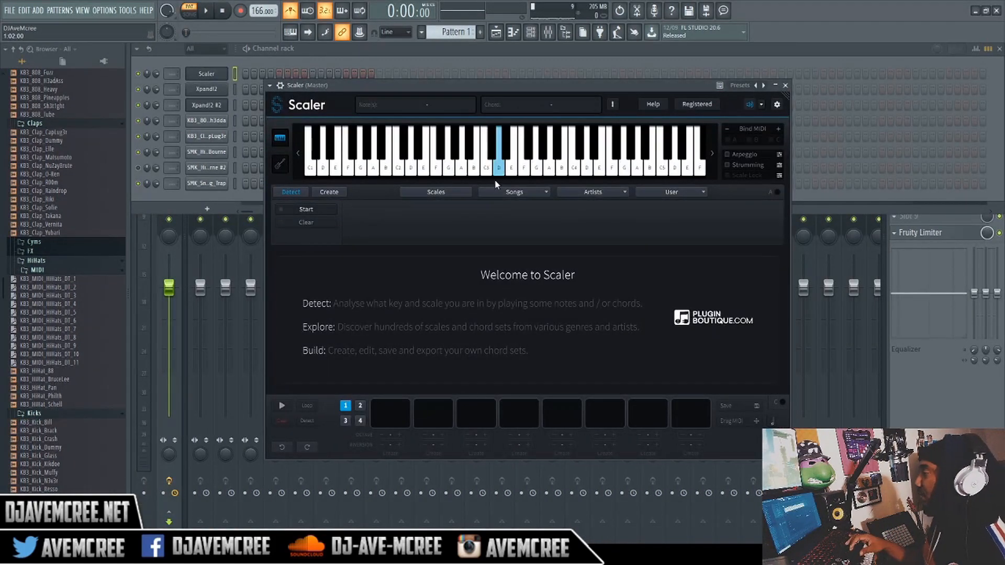
{"action": "left_click", "coordinate": [304, 210]}
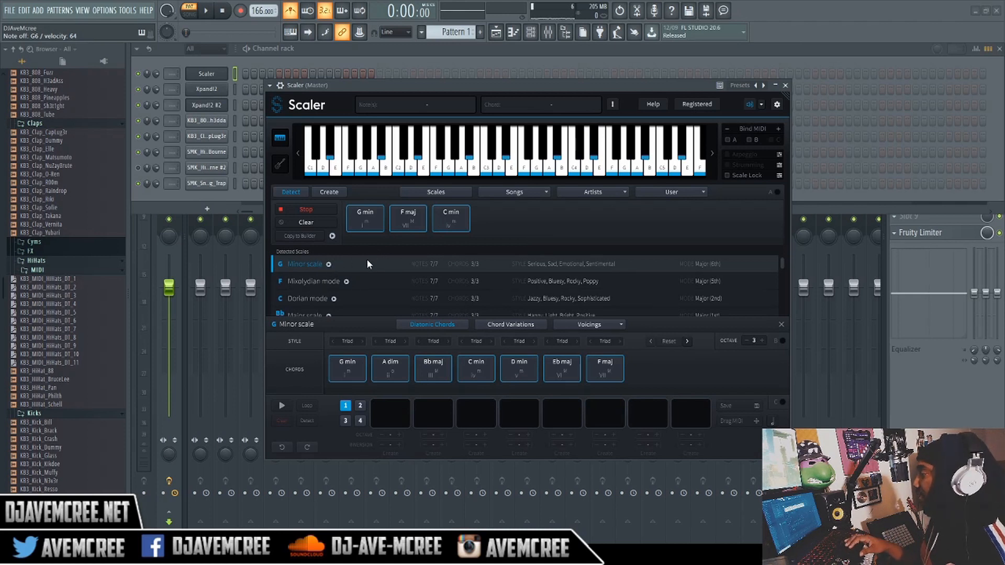
{"action": "left_click", "coordinate": [783, 342]}
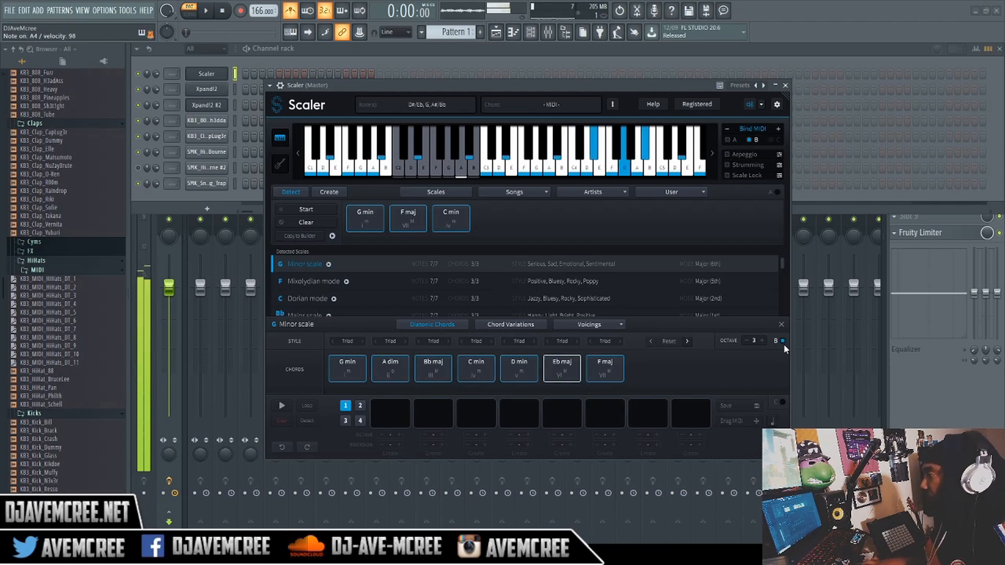
Record a chord progression with the bound keys on the Scaler channel in Pattern 1 and play it back
{"action": "key", "text": "ctrl+z"}
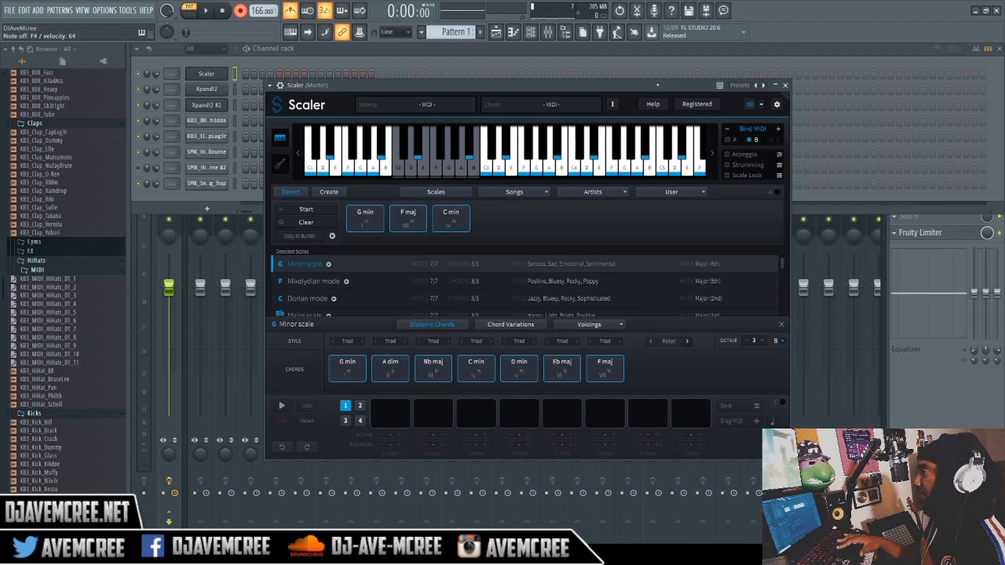
{"action": "key", "text": "space"}
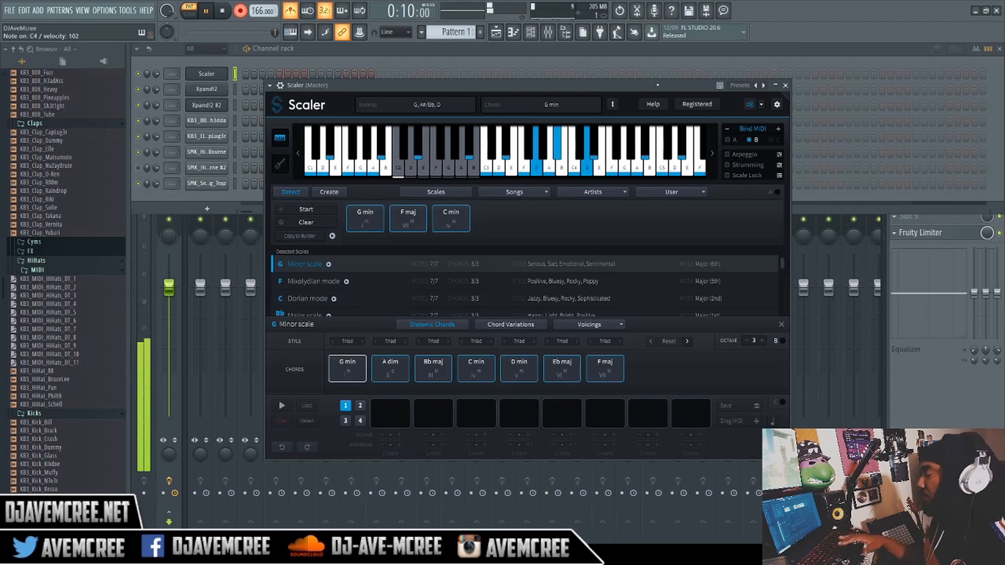
{"action": "key", "text": "space"}
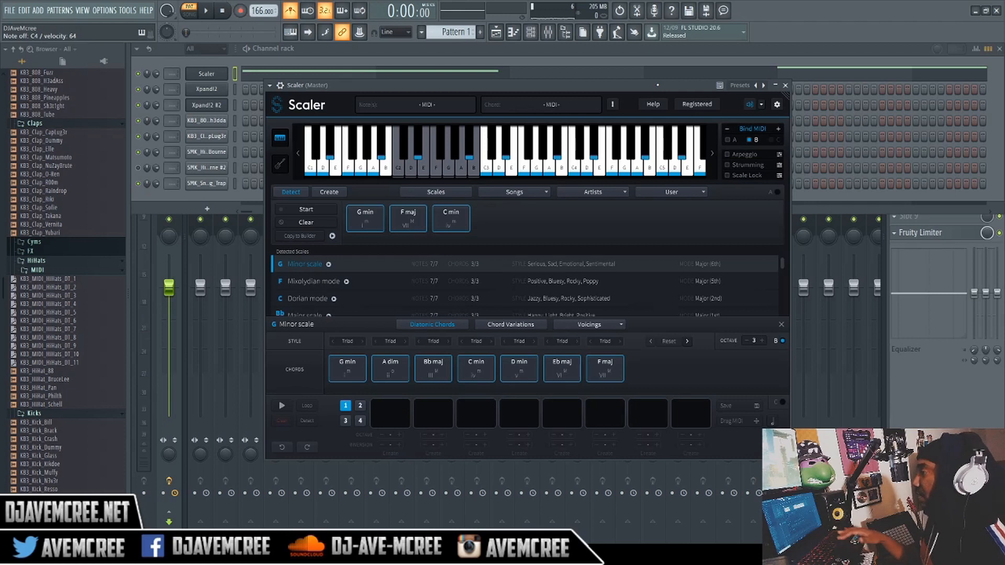
{"action": "key", "text": "space"}
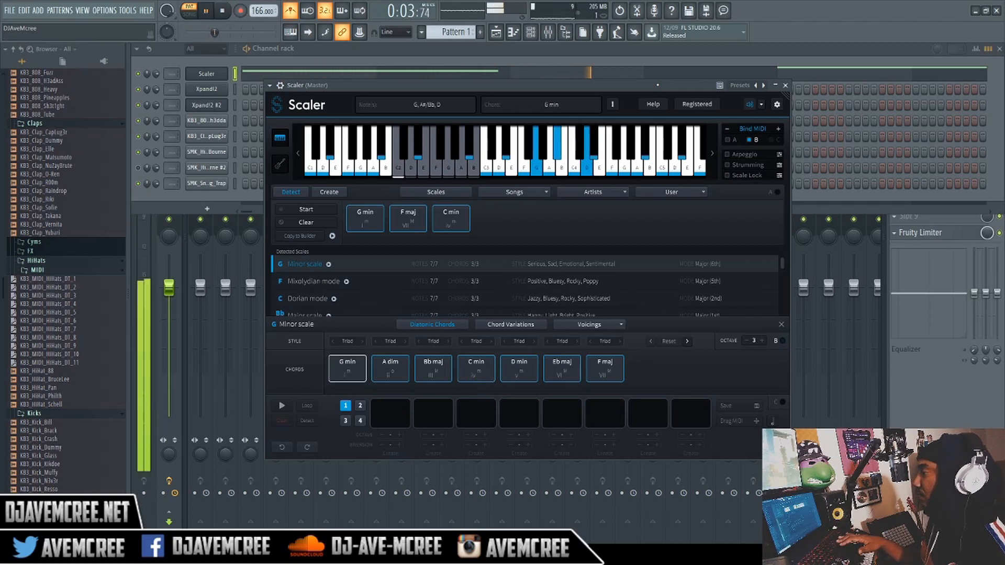
{"action": "key", "text": "space"}
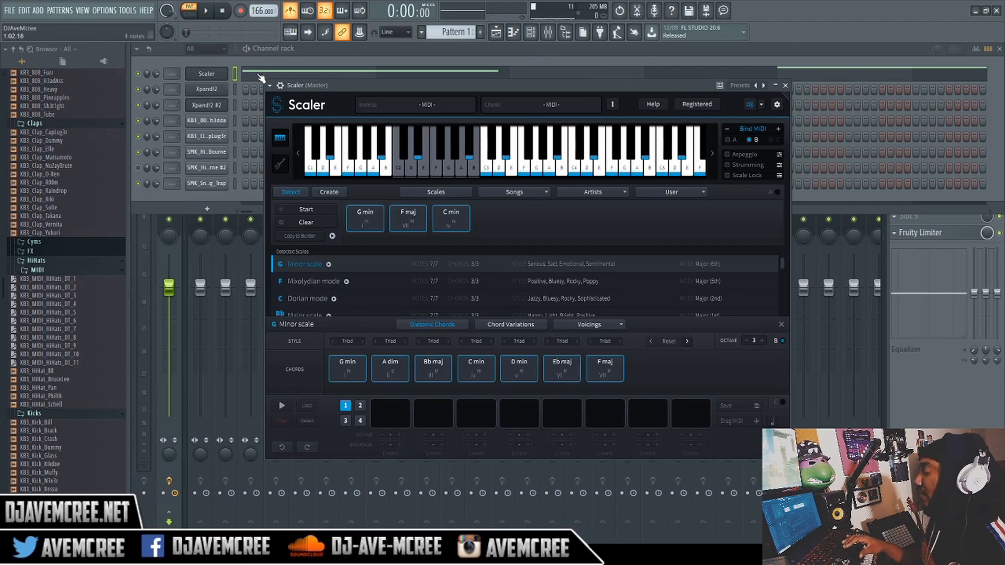
Set the scale highlighting root note to G in the Scaler channel's piano roll, keeping Minor Natural (Aeolian)
{"action": "key", "text": "F7"}
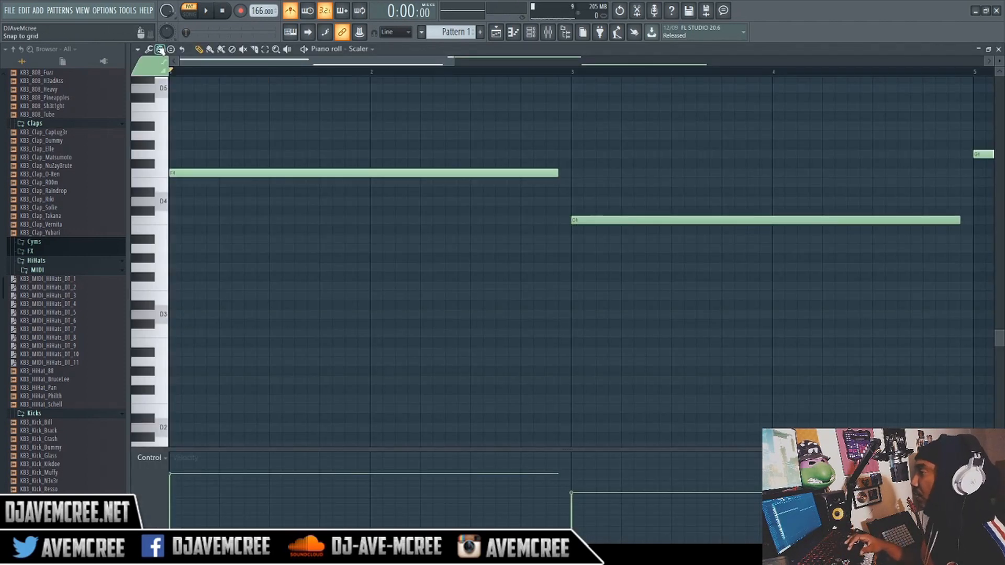
{"action": "left_click", "coordinate": [137, 50]}
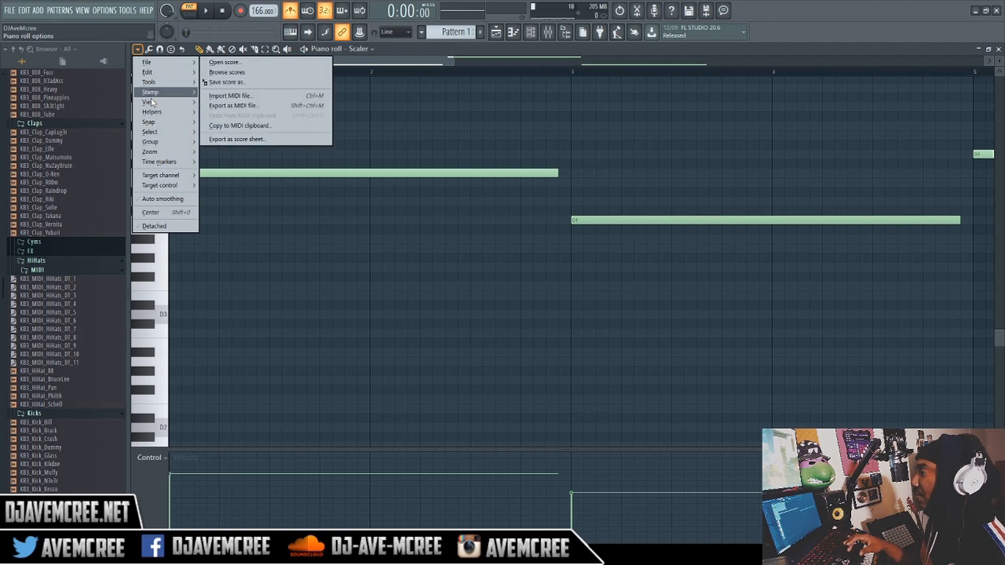
{"action": "mouse_move", "coordinate": [155, 113]}
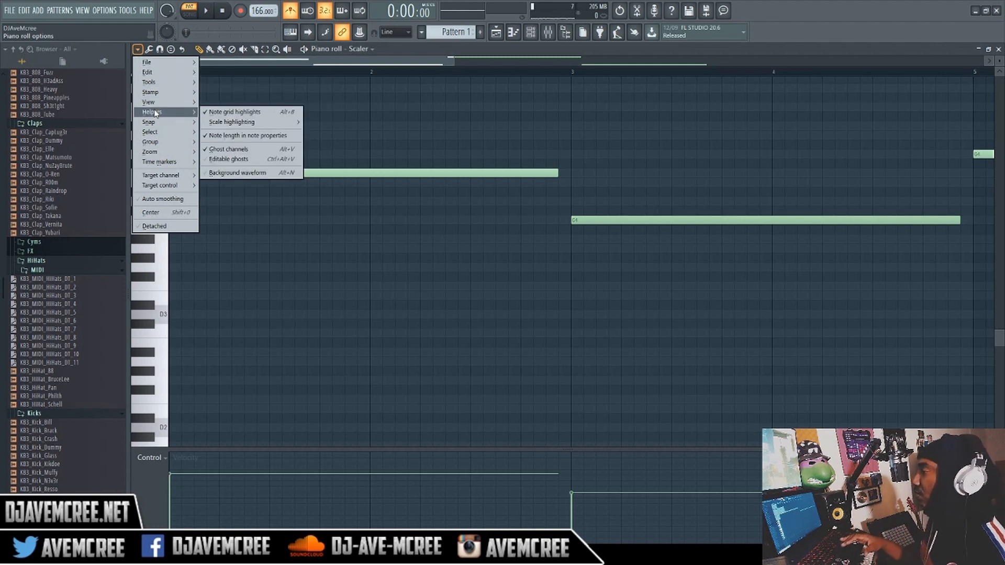
{"action": "mouse_move", "coordinate": [229, 123]}
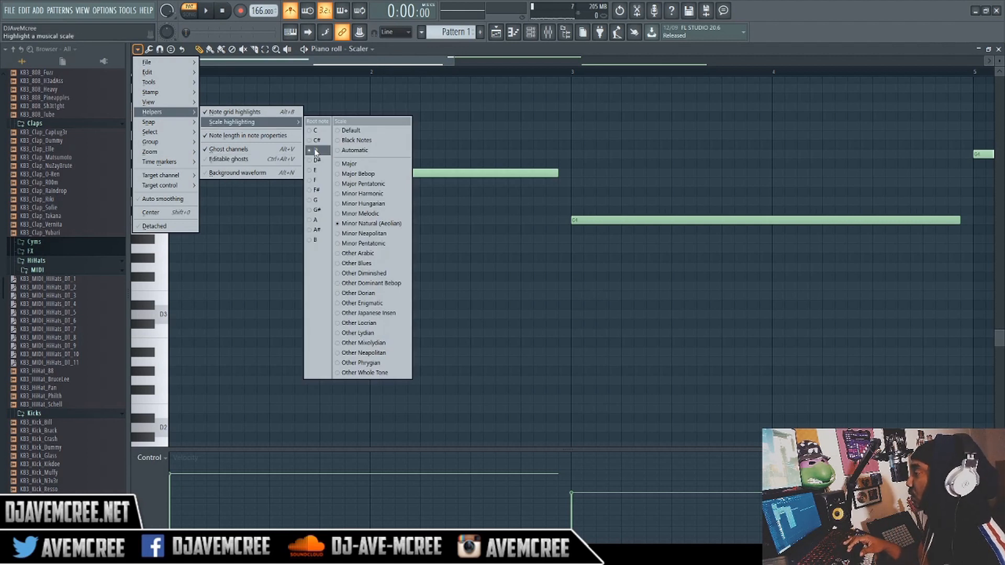
{"action": "left_click", "coordinate": [317, 200]}
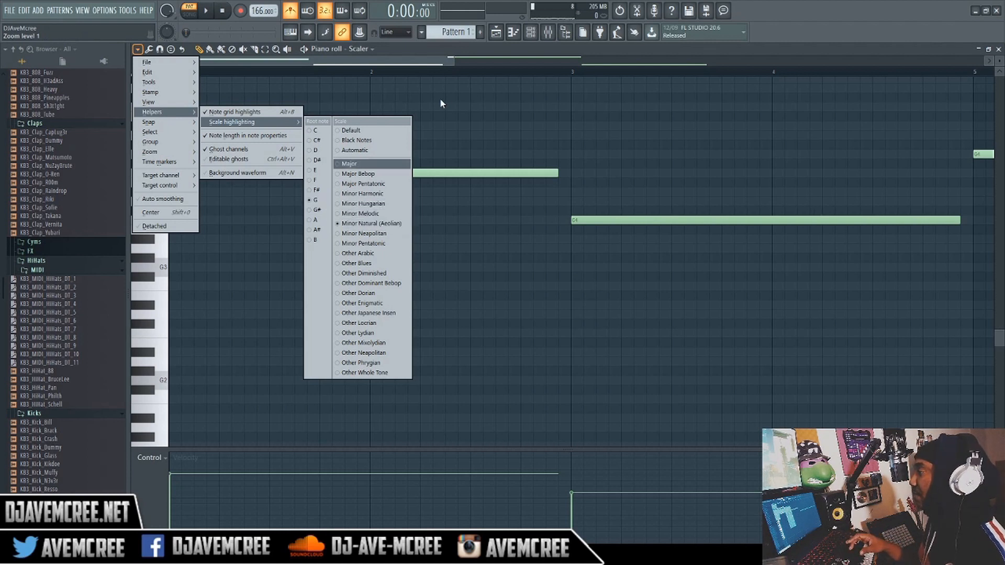
{"action": "left_click", "coordinate": [438, 53]}
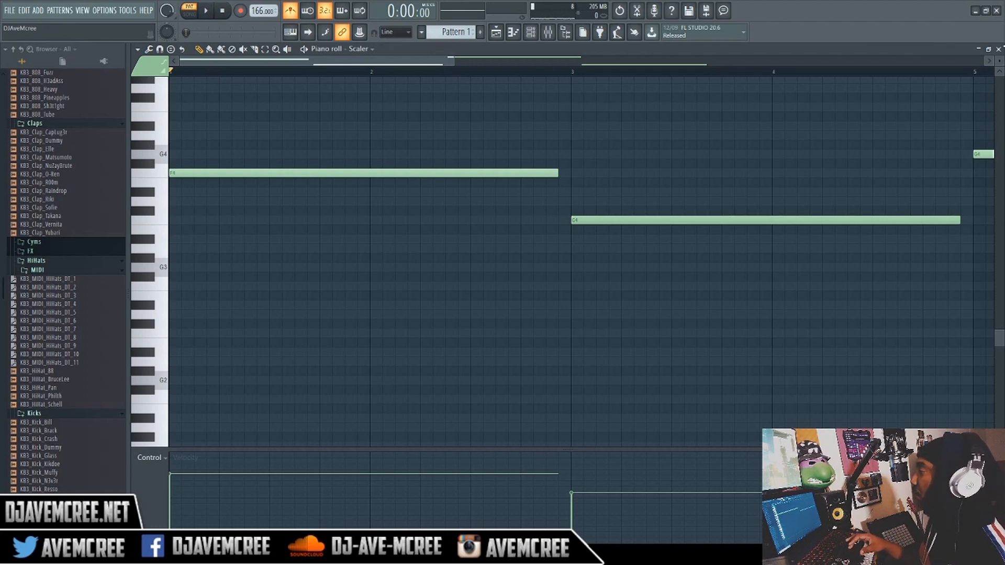
{"action": "left_click", "coordinate": [999, 48]}
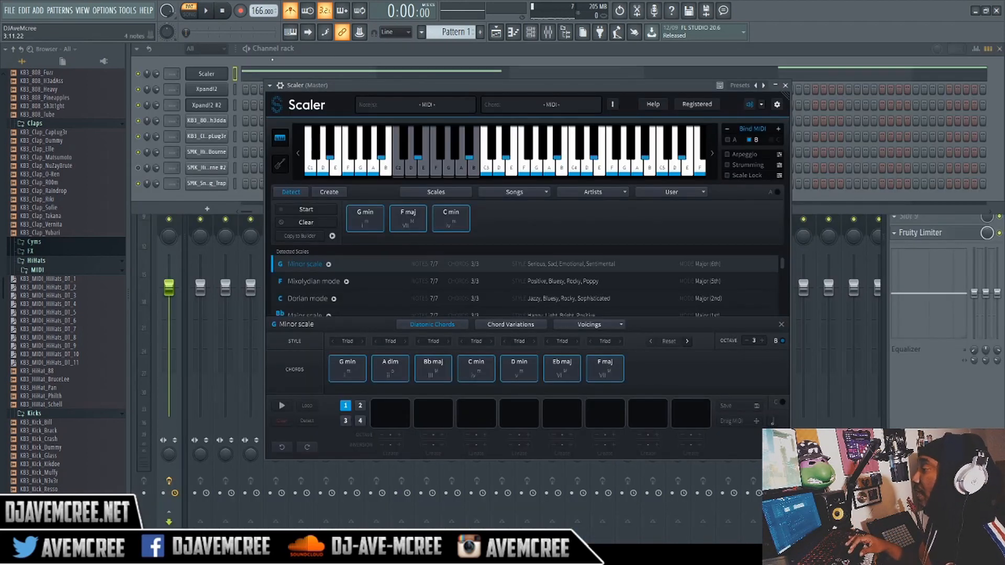
{"action": "left_click", "coordinate": [247, 79]}
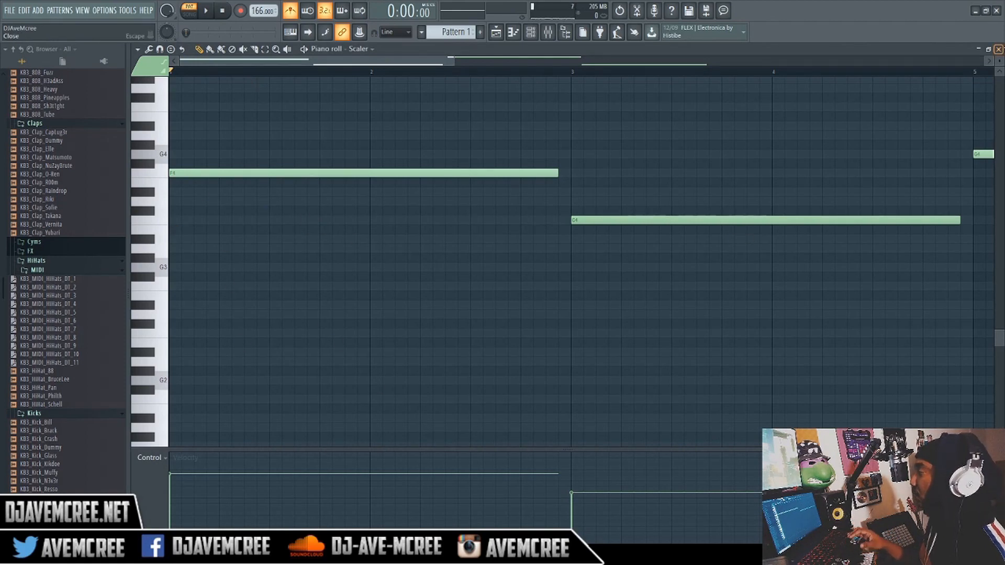
{"action": "left_click", "coordinate": [999, 49]}
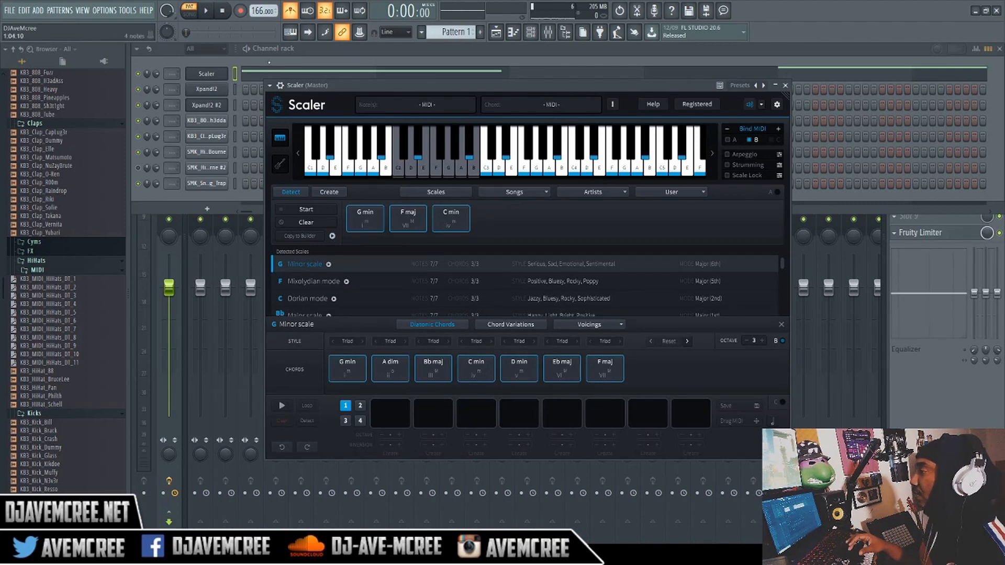
Set the first Xpand!2 channel's MIDI input port to 1 in its wrapper settings
{"action": "left_click", "coordinate": [217, 90]}
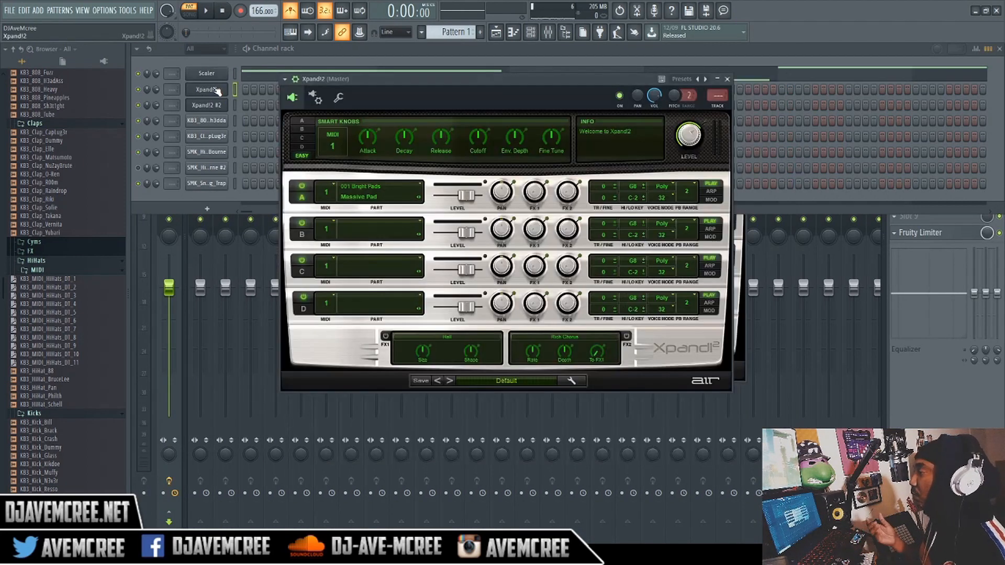
{"action": "left_click", "coordinate": [314, 97]}
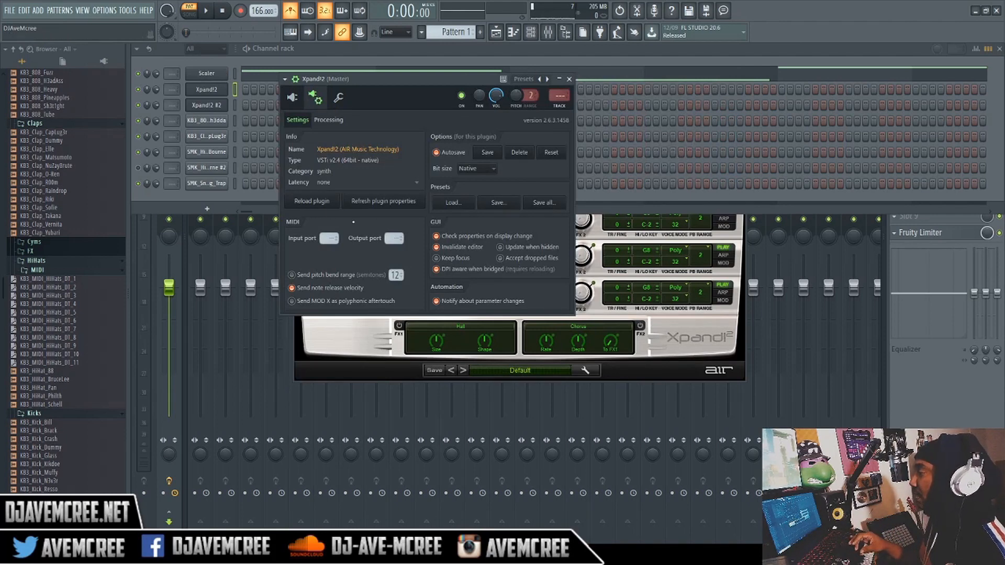
{"action": "left_click", "coordinate": [222, 95]}
{"action": "left_click", "coordinate": [222, 94]}
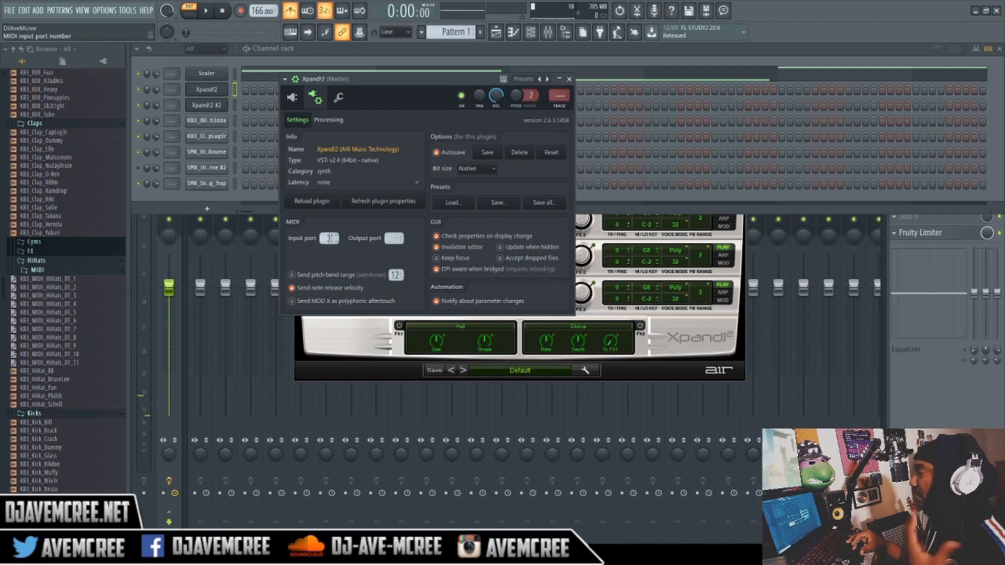
{"action": "left_click_drag", "start_coordinate": [330, 238], "coordinate": [329, 235]}
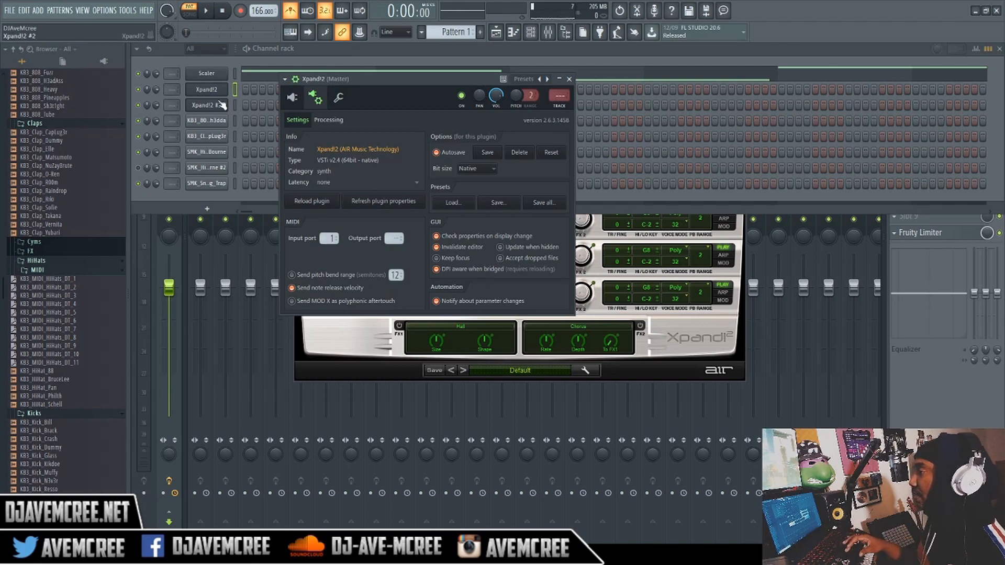
Set the Scaler plugin's MIDI output port to 1 in its wrapper settings
{"action": "left_click", "coordinate": [214, 79]}
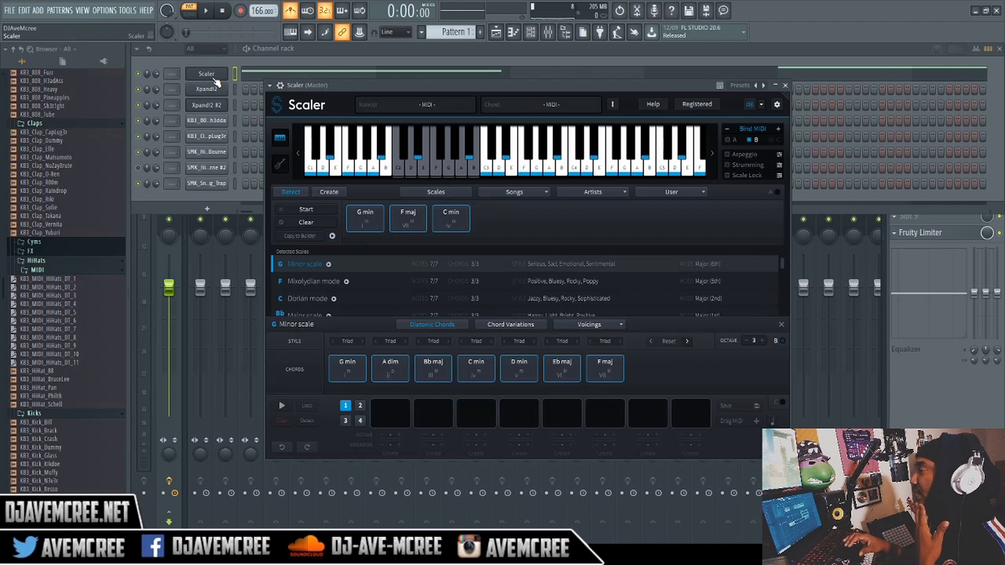
{"action": "left_click", "coordinate": [283, 92]}
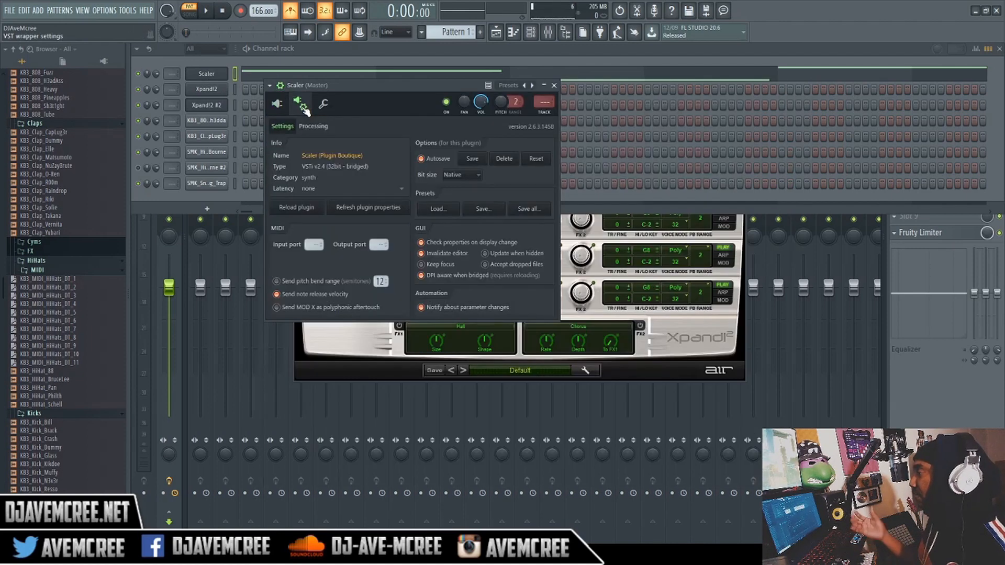
{"action": "left_click", "coordinate": [303, 105]}
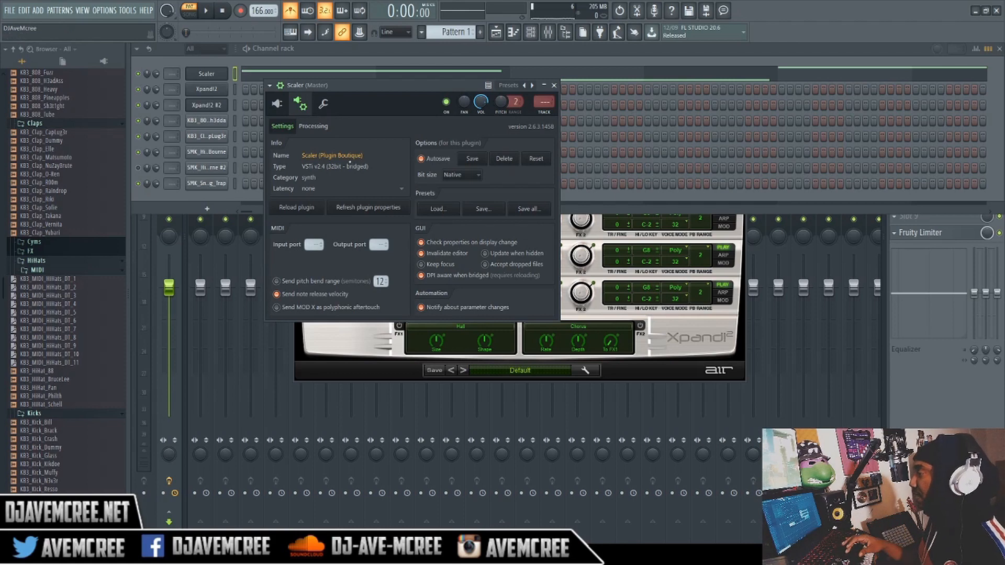
{"action": "left_click_drag", "start_coordinate": [368, 246], "coordinate": [369, 239]}
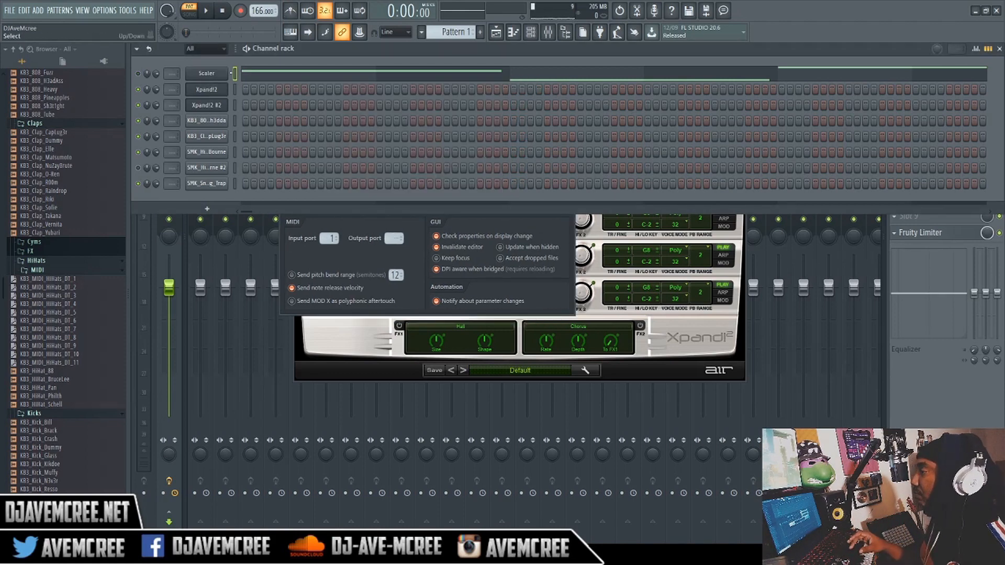
Return to Scaler's main interface and burn its generated chord MIDI into the Scaler channel's notes
{"action": "left_click", "coordinate": [209, 77]}
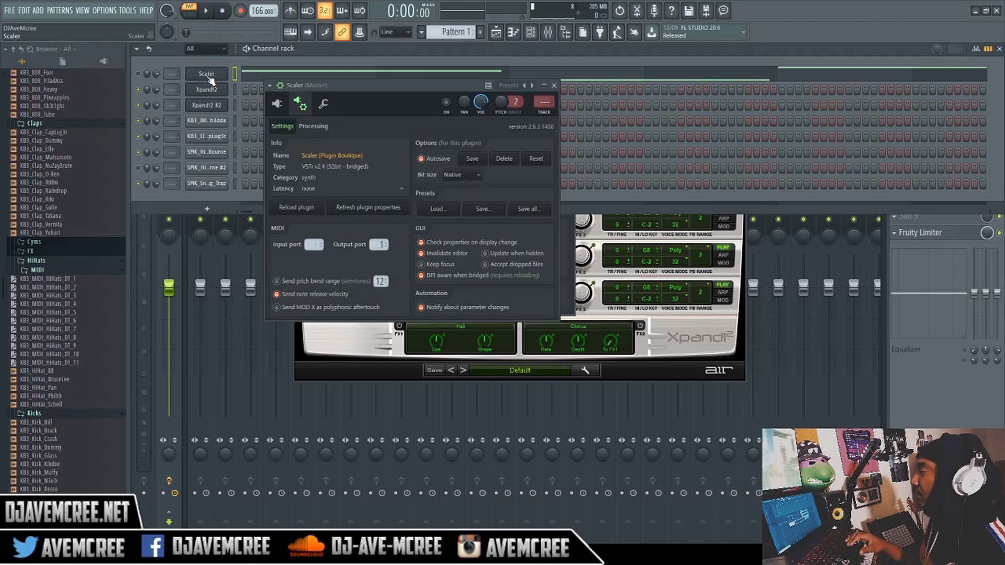
{"action": "left_click", "coordinate": [279, 106]}
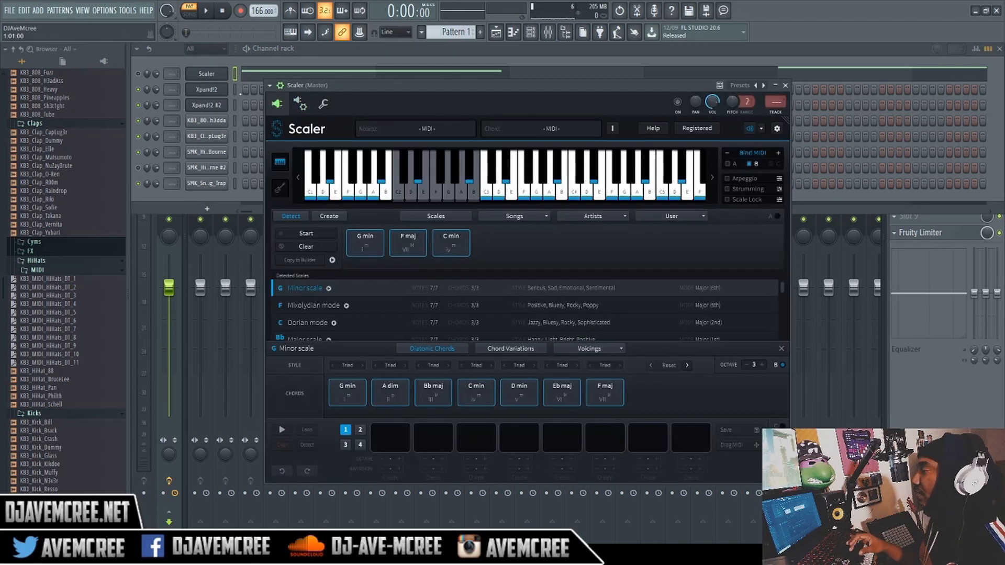
{"action": "right_click", "coordinate": [208, 78]}
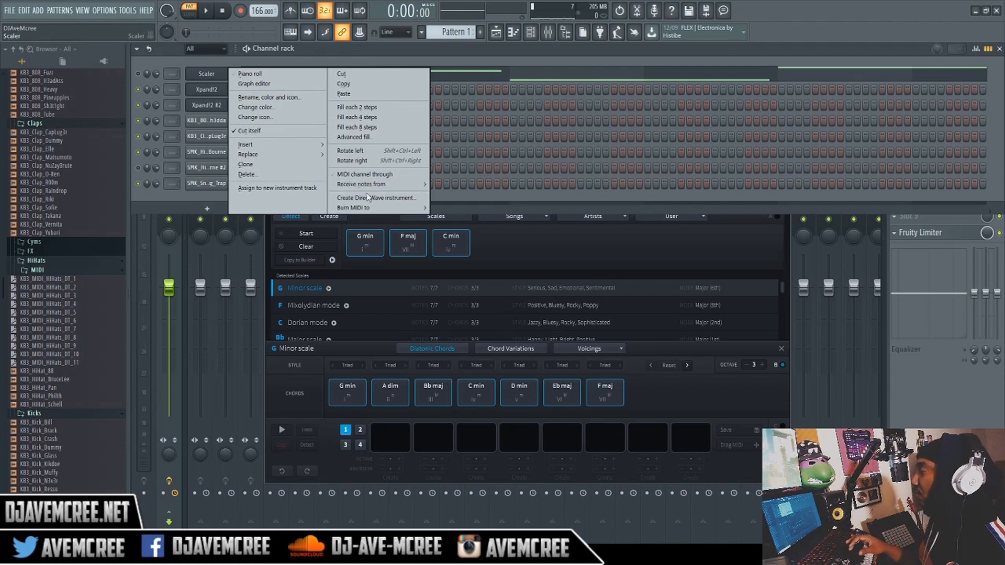
{"action": "left_click", "coordinate": [453, 210]}
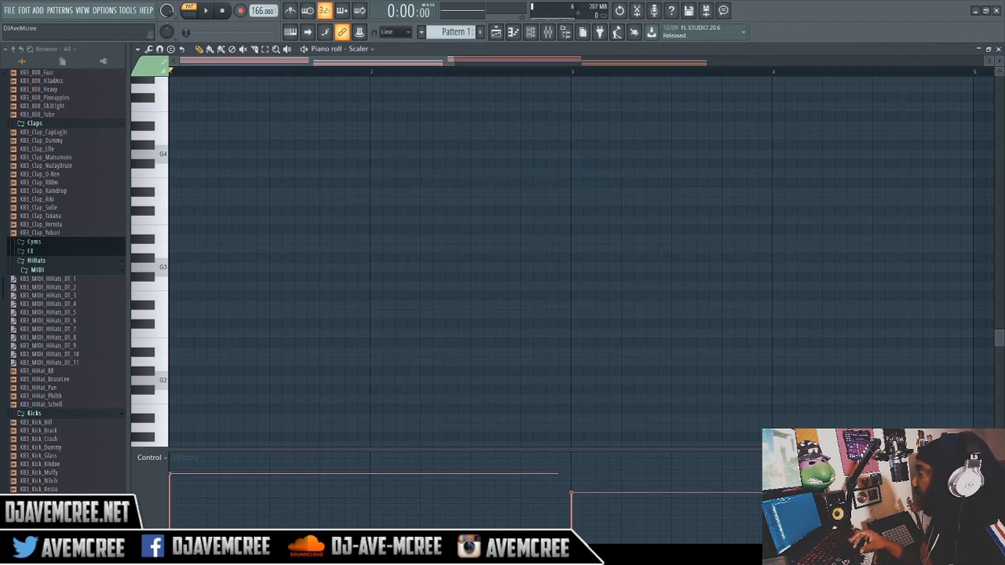
{"action": "left_click", "coordinate": [999, 49]}
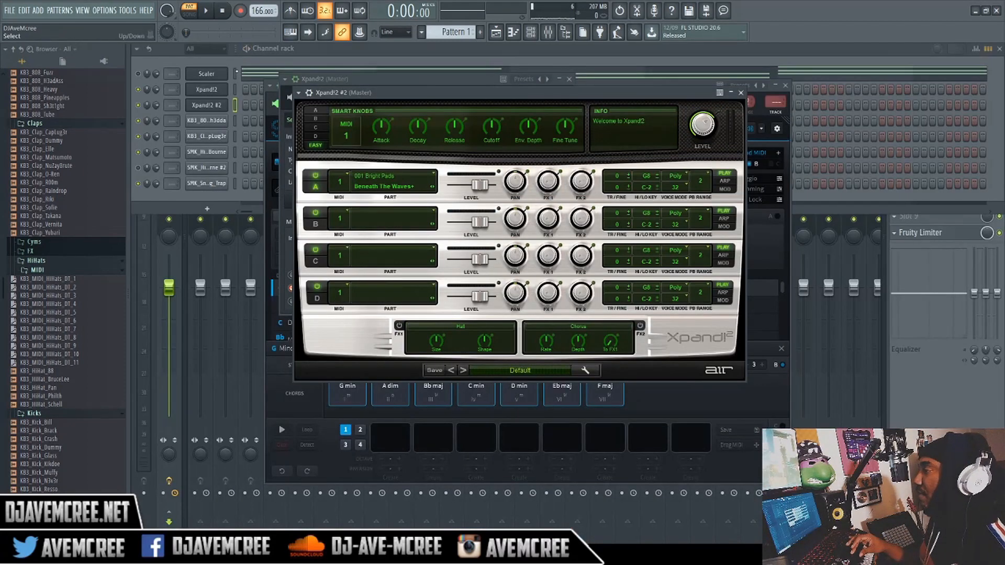
Move the burned chord notes from the Scaler channel to the first Xpand!2 channel
{"action": "left_click", "coordinate": [236, 73]}
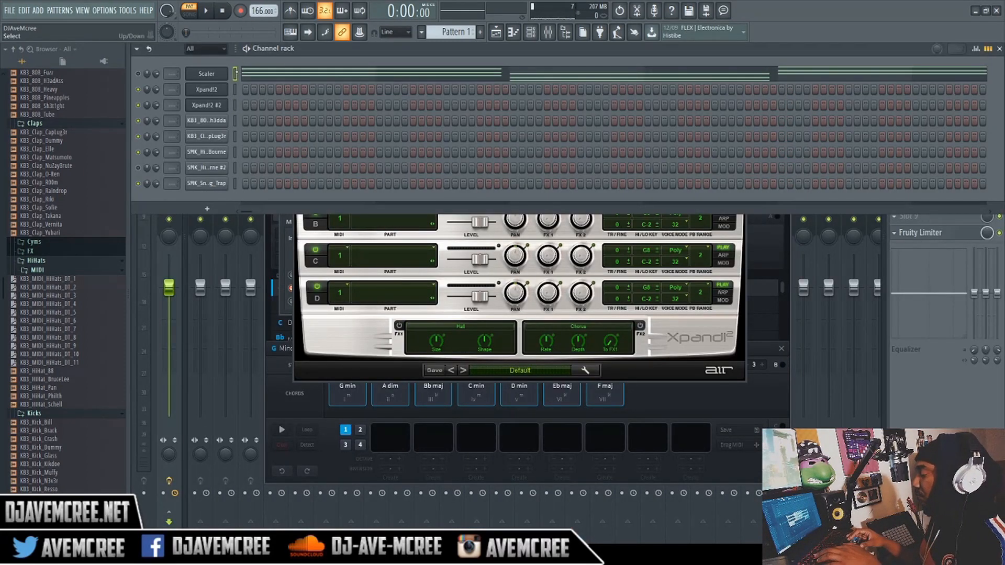
{"action": "key", "text": "ctrl+x"}
{"action": "left_click", "coordinate": [234, 90]}
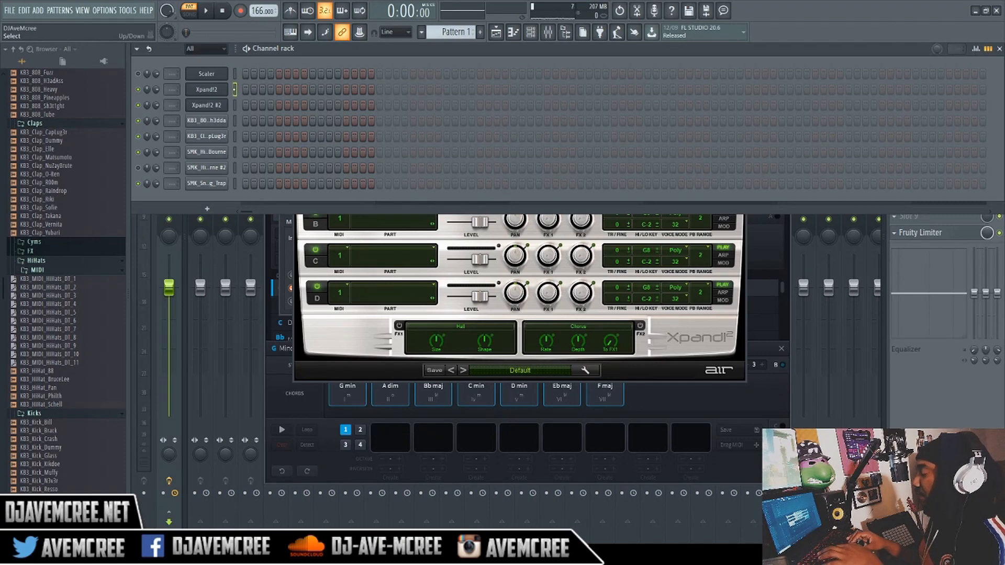
{"action": "key", "text": "ctrl+v"}
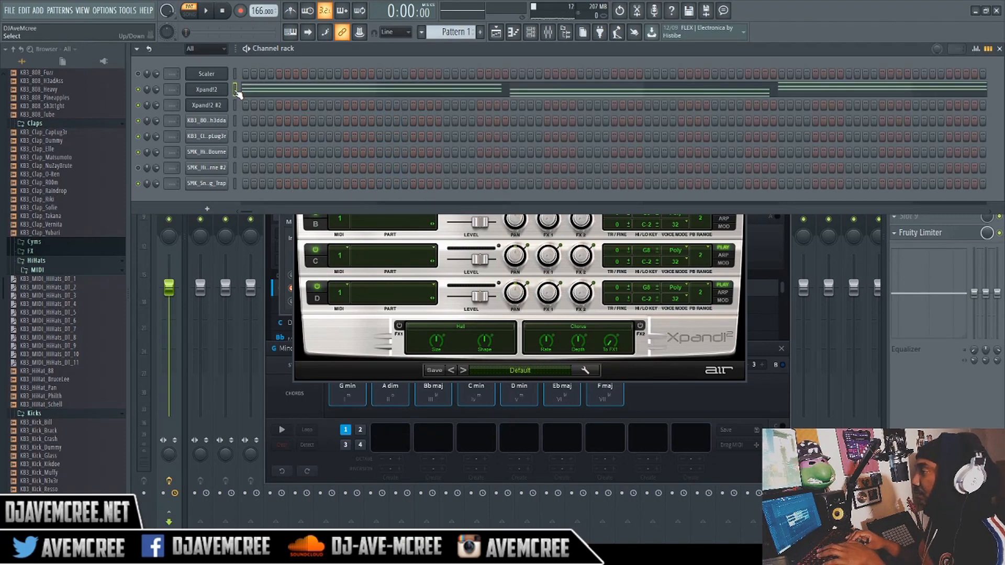
Clear the first Xpand!2 channel's MIDI input port in its wrapper settings and close the plugin window
{"action": "left_click", "coordinate": [208, 95]}
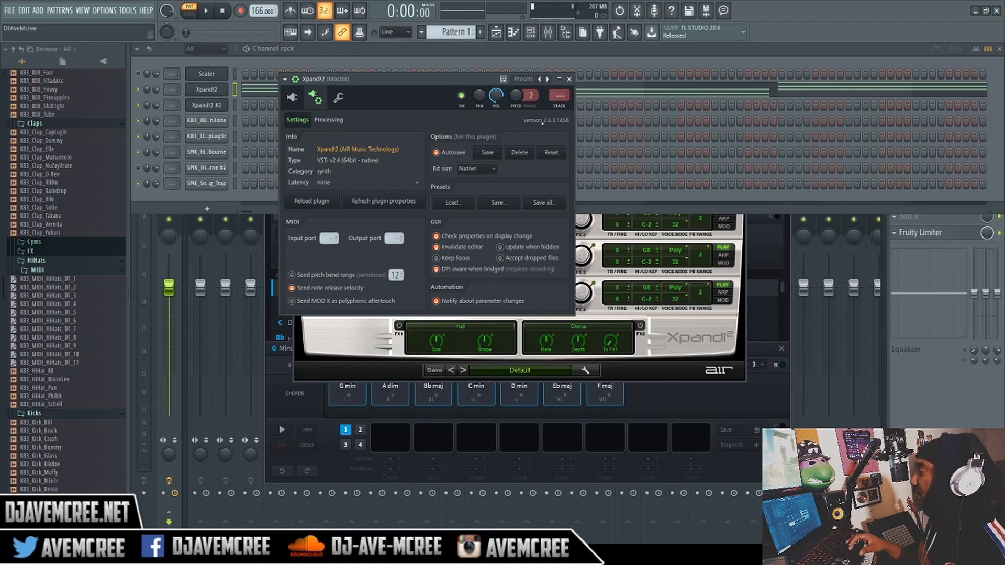
{"action": "left_click", "coordinate": [570, 79]}
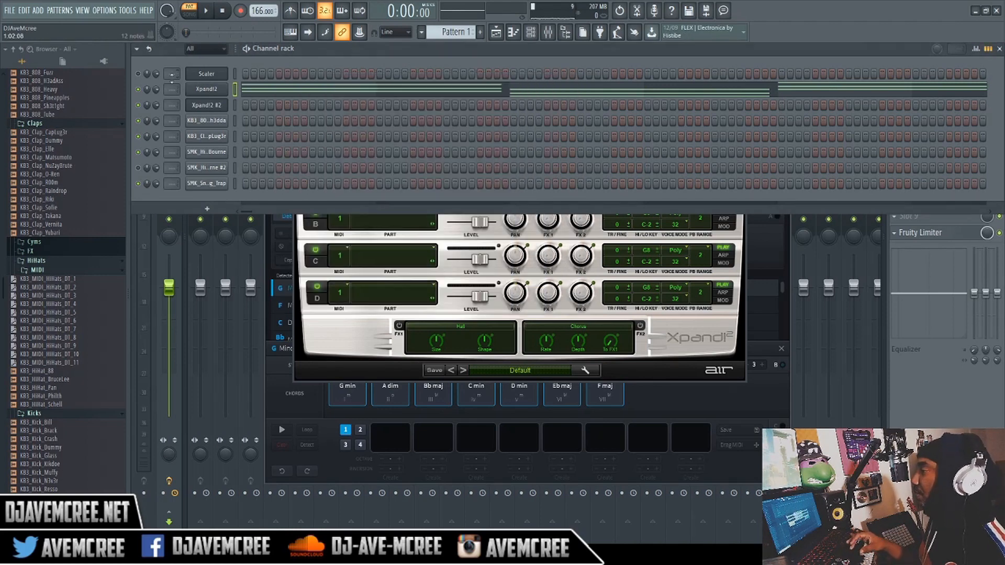
Fill the SMK_HiHat_Bourne channel with a hit every 2 steps and play the pattern with the chords
{"action": "right_click", "coordinate": [210, 153]}
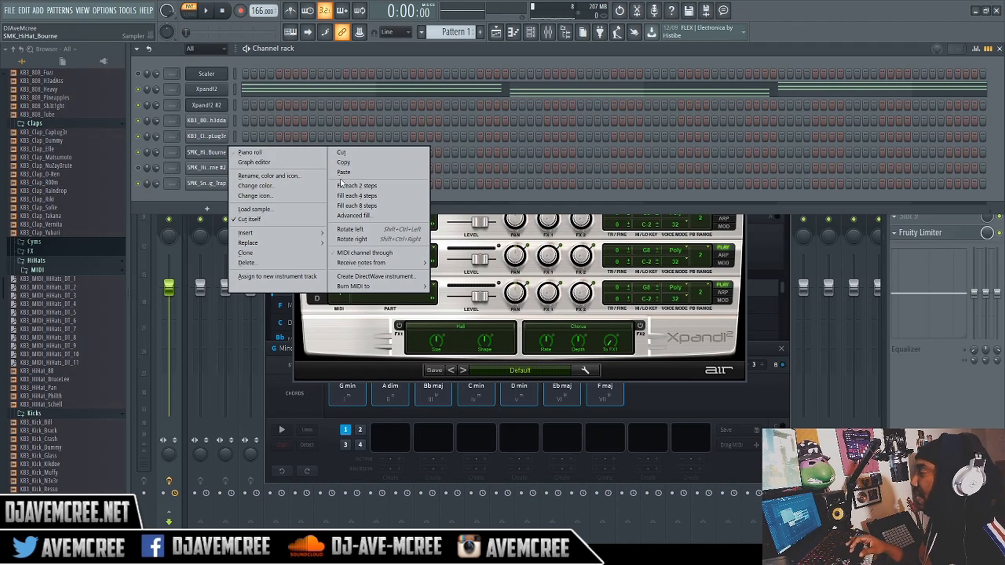
{"action": "left_click", "coordinate": [374, 187]}
{"action": "key", "text": "space"}
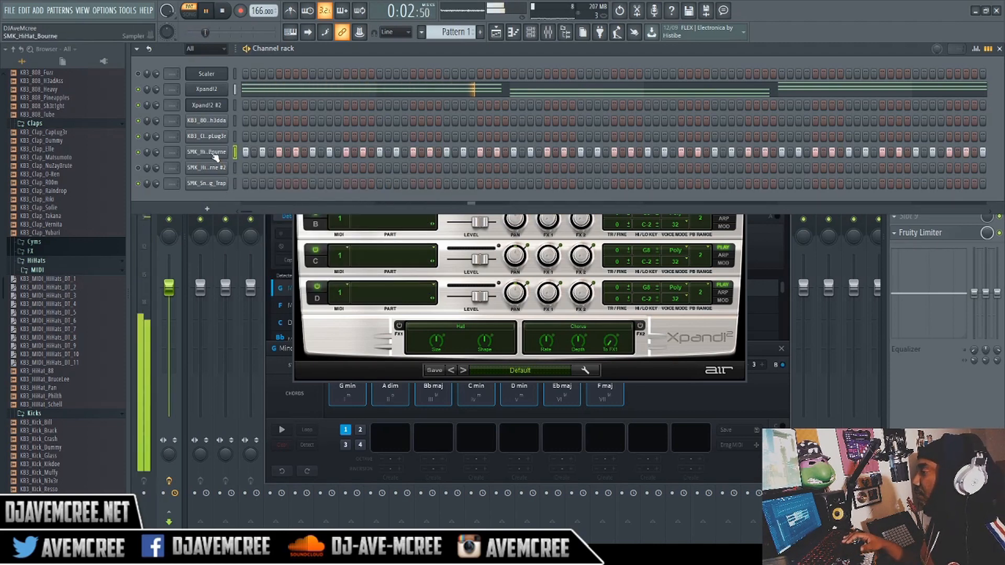
{"action": "key", "text": "space"}
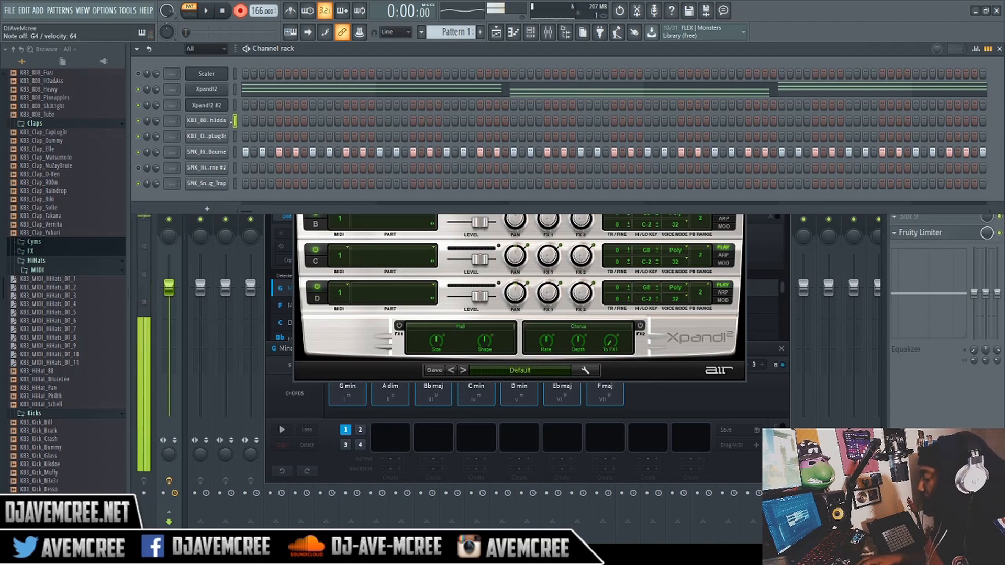
Record an 808 bass line on the KB3_808_Ch3dda channel and a snare part on the SMK snare channel in Pattern 1
{"action": "key", "text": "space"}
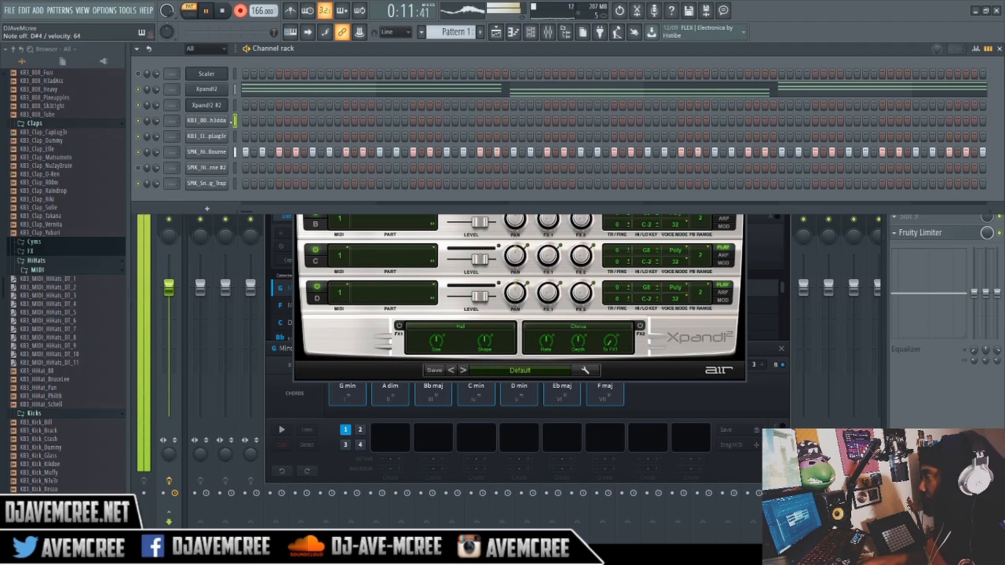
{"action": "key", "text": "space"}
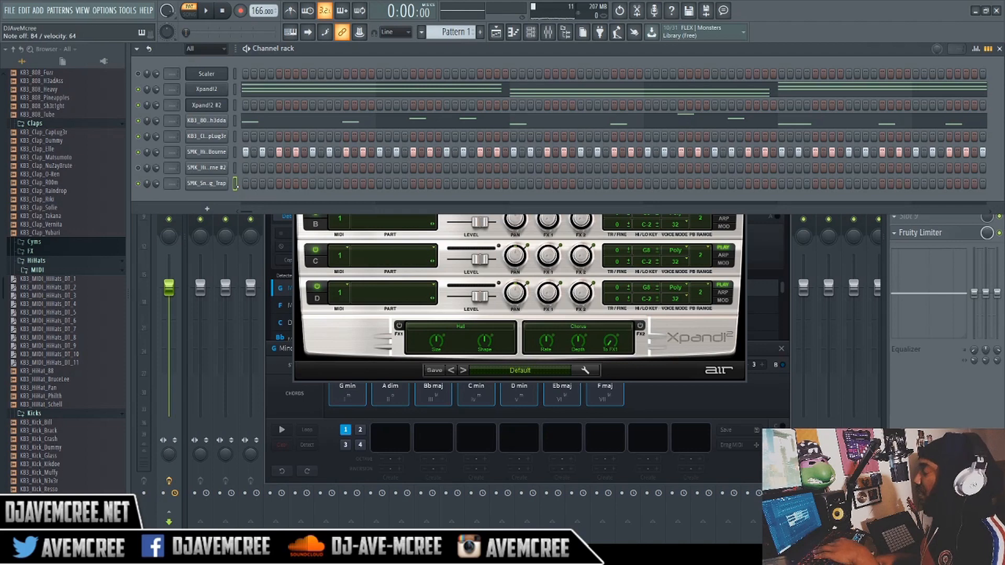
{"action": "key", "text": "r"}
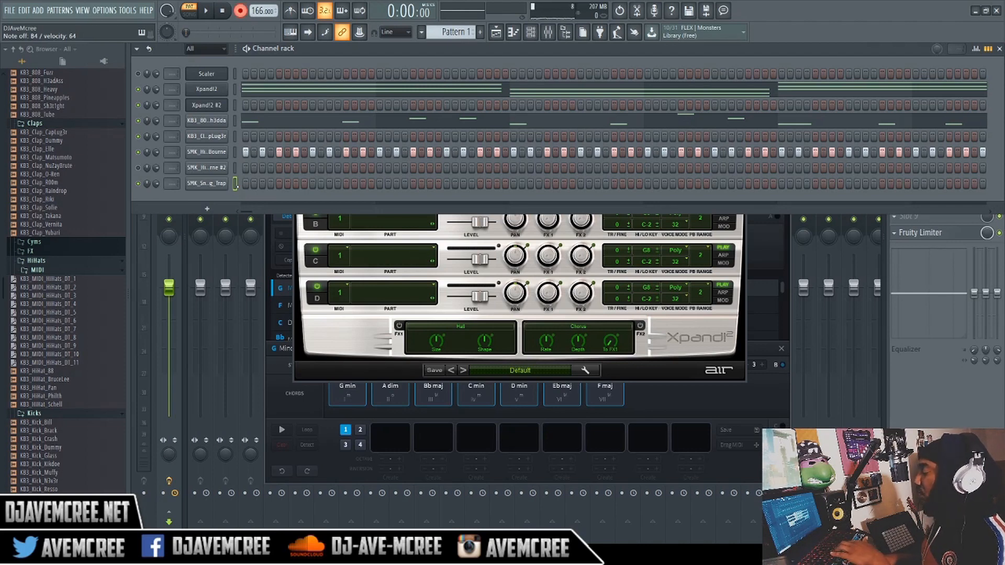
{"action": "key", "text": "space"}
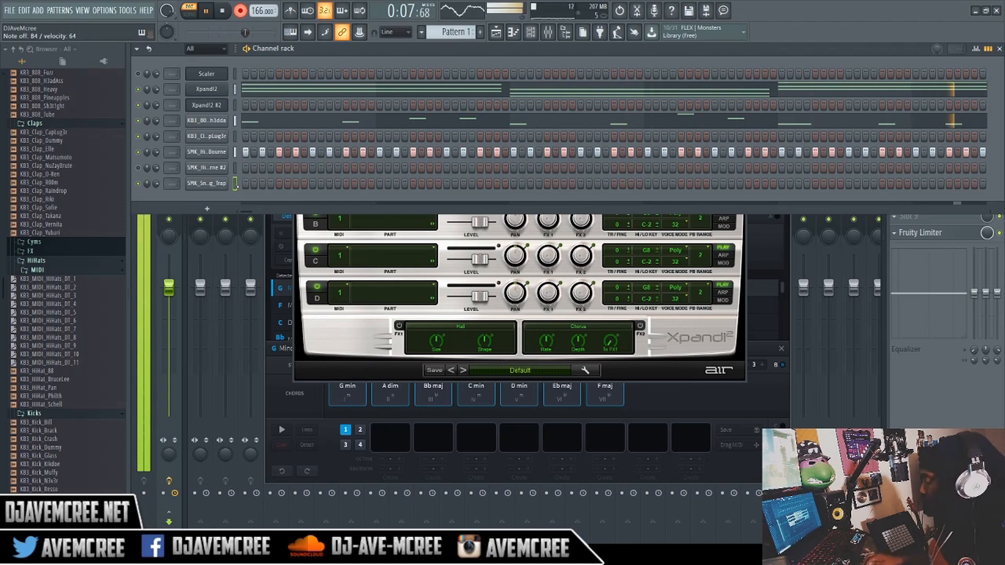
{"action": "key", "text": "space"}
Clone the Xpand!2 #2 channel twice to add two more Xpand!2 channels, and return to the channel rack
{"action": "right_click", "coordinate": [212, 105]}
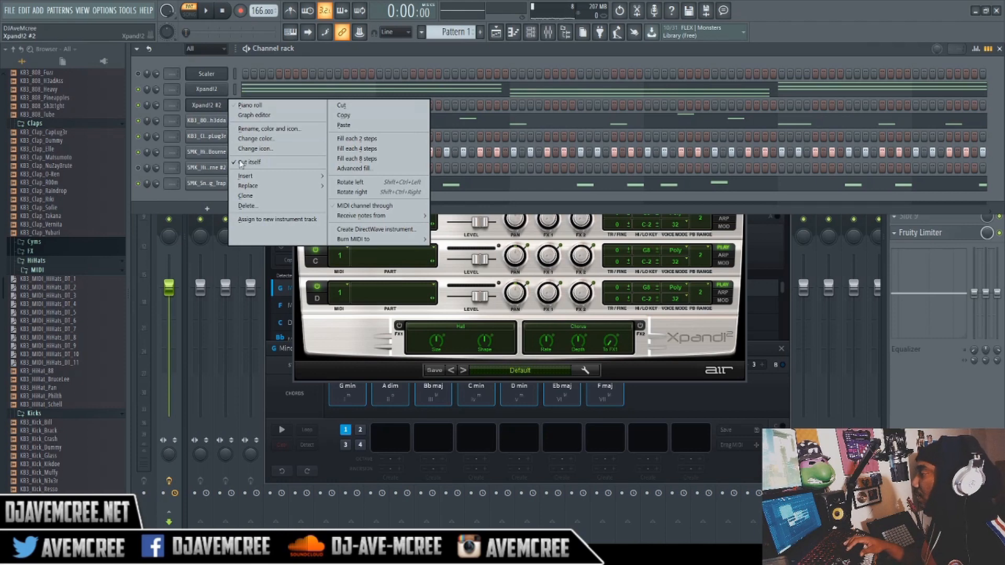
{"action": "left_click", "coordinate": [245, 195]}
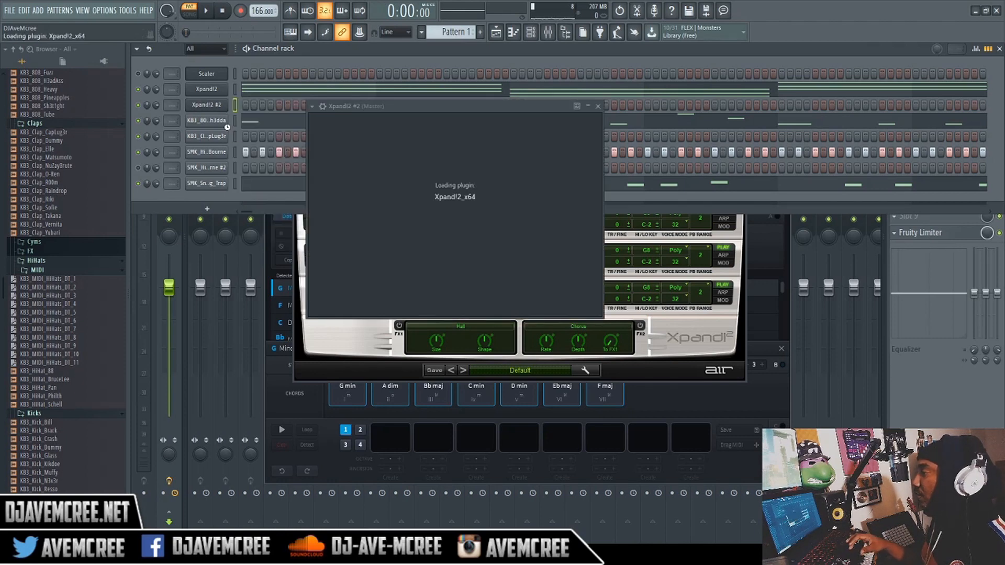
{"action": "right_click", "coordinate": [219, 124]}
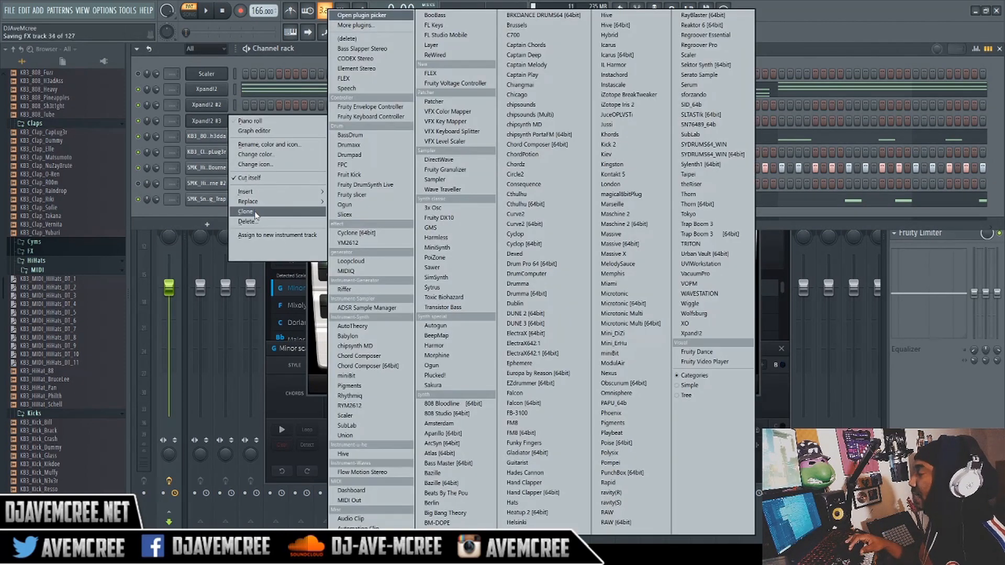
{"action": "left_click", "coordinate": [255, 212]}
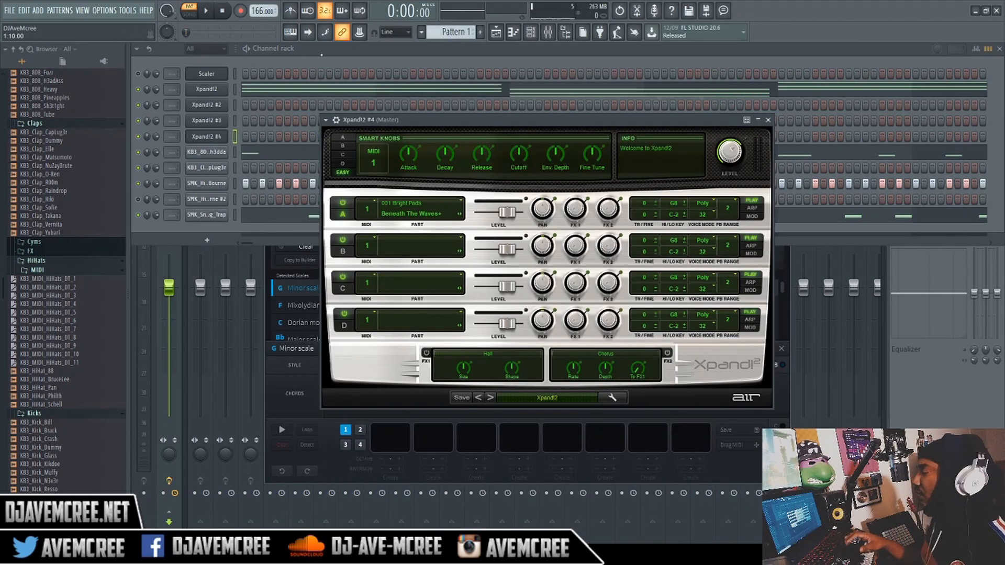
{"action": "key", "text": "F6"}
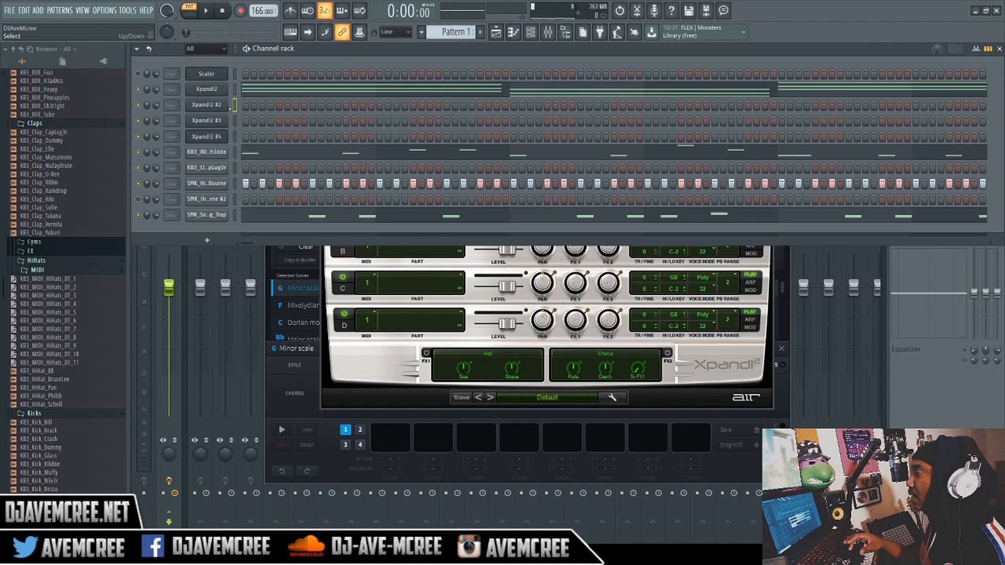
Load the 017 Mallets Celeste Hard+ sound in Xpand!2 #2 and audition it over the playing pattern
{"action": "left_click", "coordinate": [216, 106]}
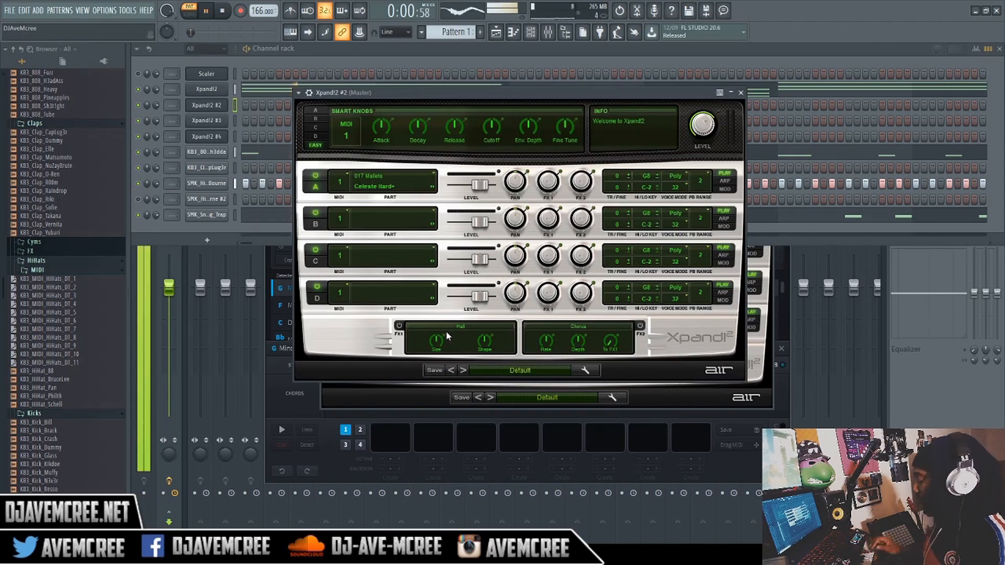
{"action": "key", "text": "space"}
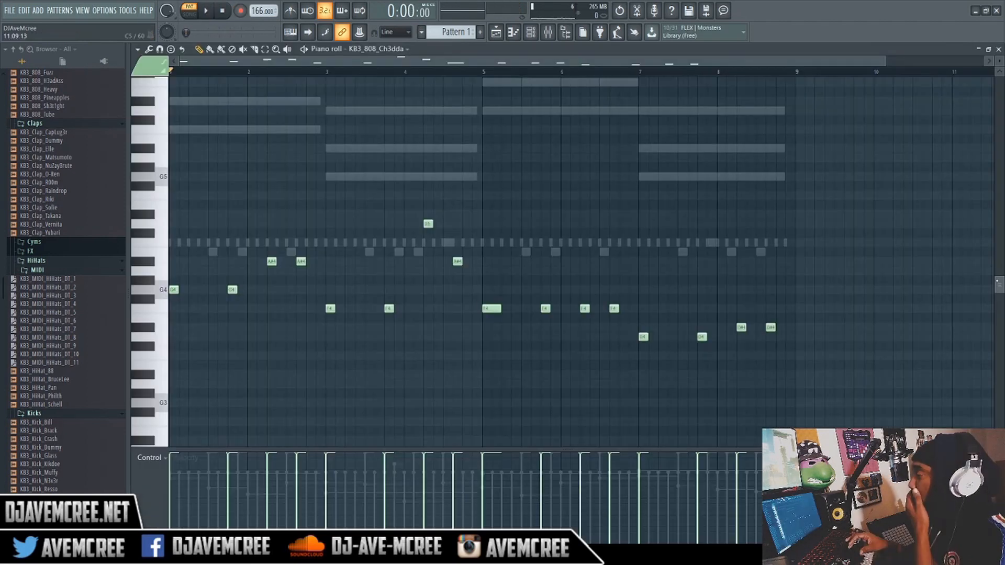
Add a two-step D#4 note at the end of bar 8 in the 808 part and chop it into two shorter notes
{"action": "scroll", "coordinate": [889, 321], "scroll_direction": "down", "scroll_amount": 2}
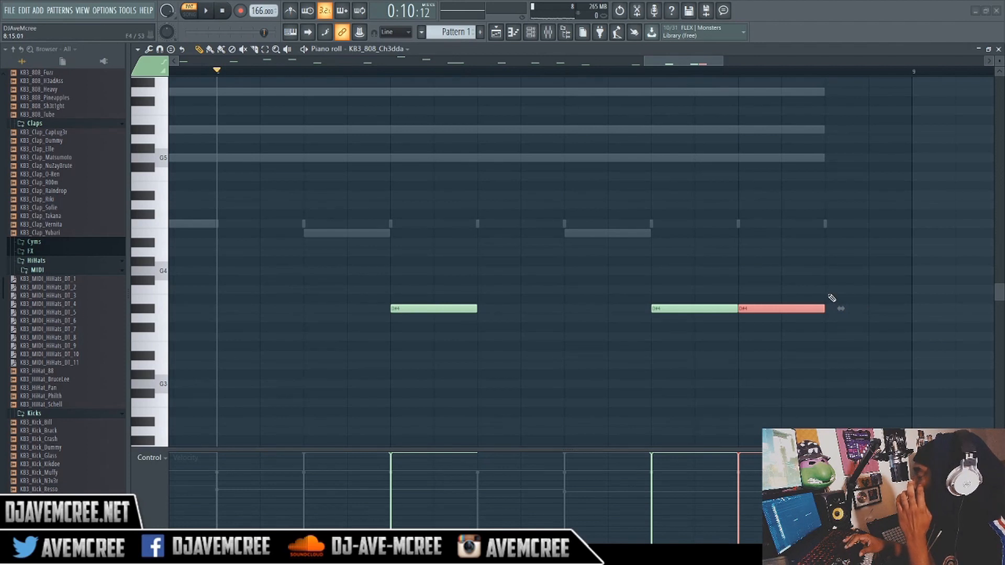
{"action": "left_click", "coordinate": [834, 291]}
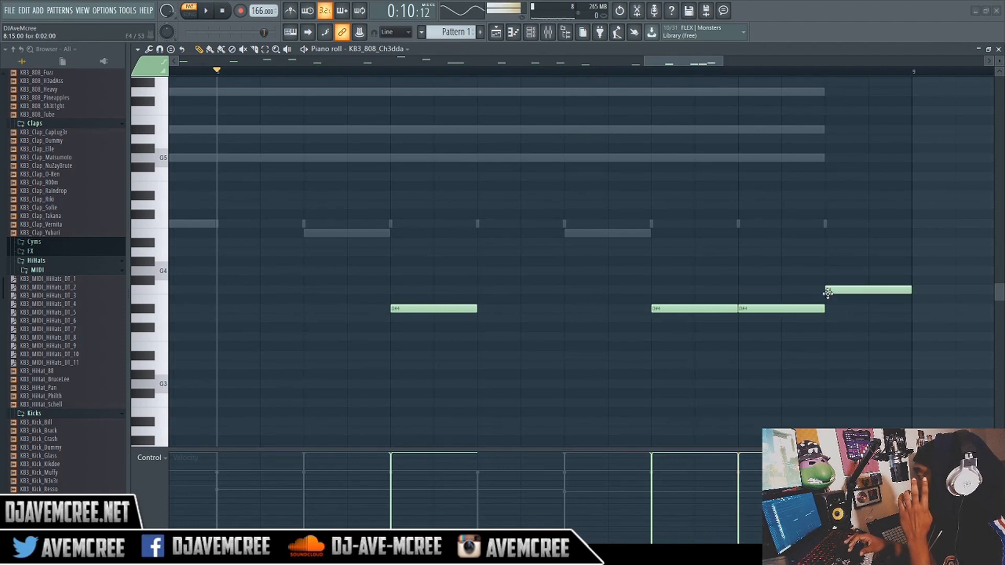
{"action": "left_click_drag", "start_coordinate": [839, 291], "coordinate": [841, 312]}
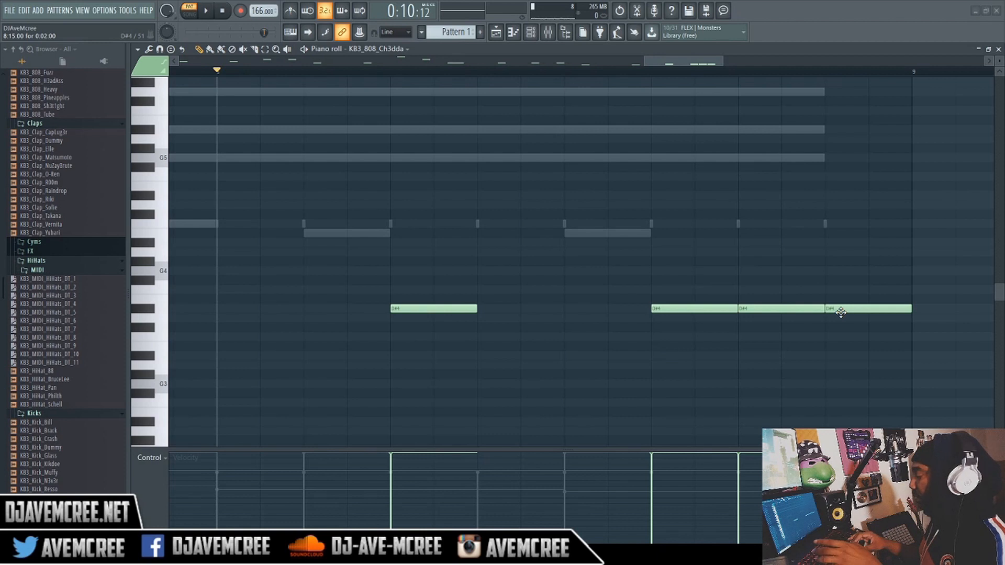
{"action": "left_click", "coordinate": [841, 312]}
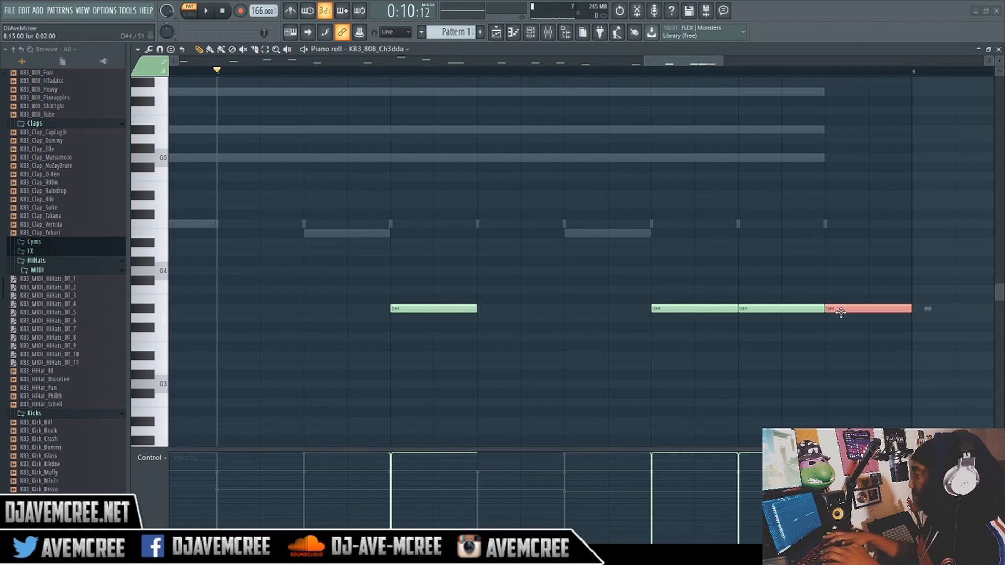
{"action": "key", "text": "alt+u"}
{"action": "key", "text": "space"}
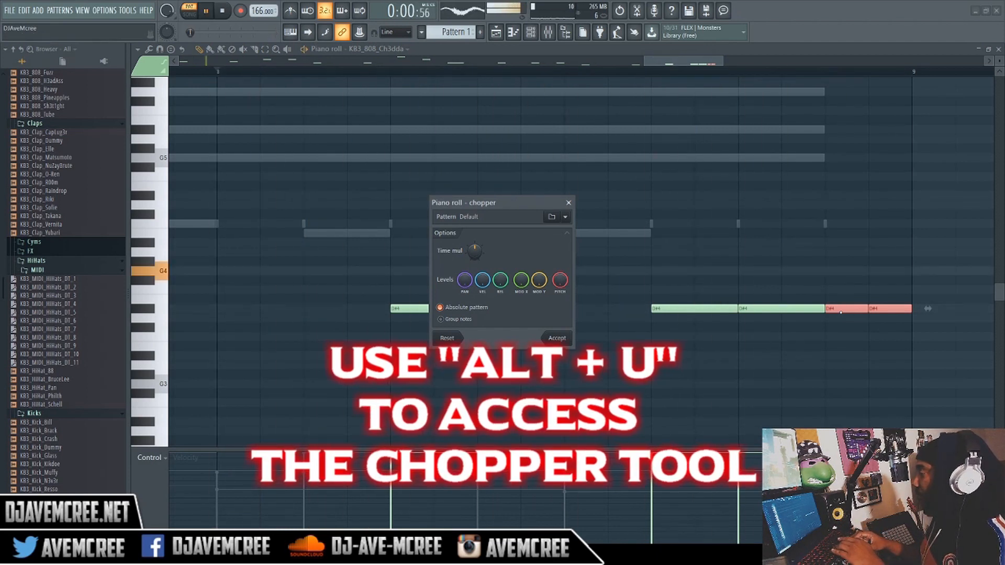
{"action": "key", "text": "space"}
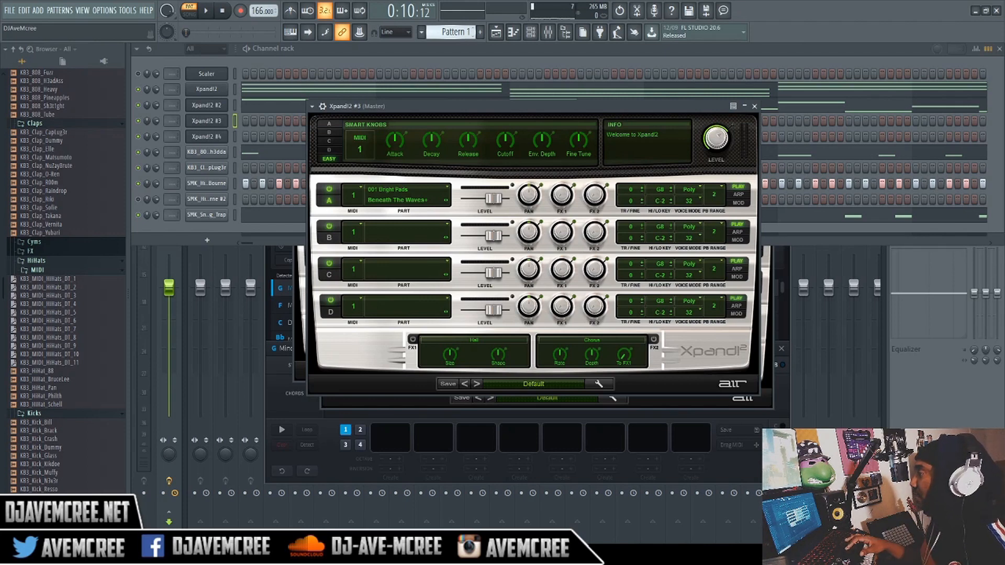
In Pattern 5 at 140 BPM, record a melody on the Scaler channel and a bass line on the KB3_808_Ch3dda channel
{"action": "scroll", "coordinate": [458, 32], "scroll_direction": "down", "scroll_amount": 2}
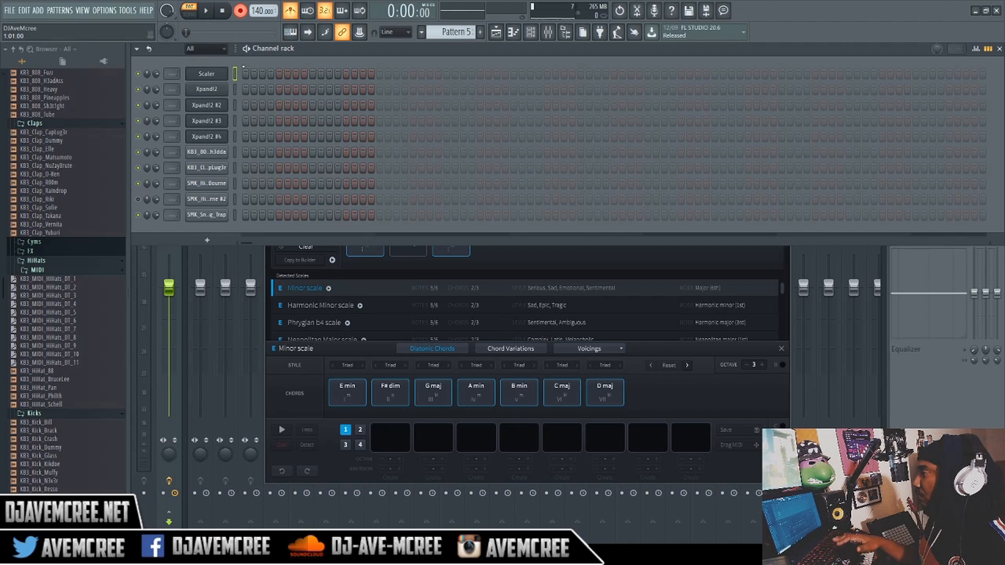
{"action": "key", "text": "space"}
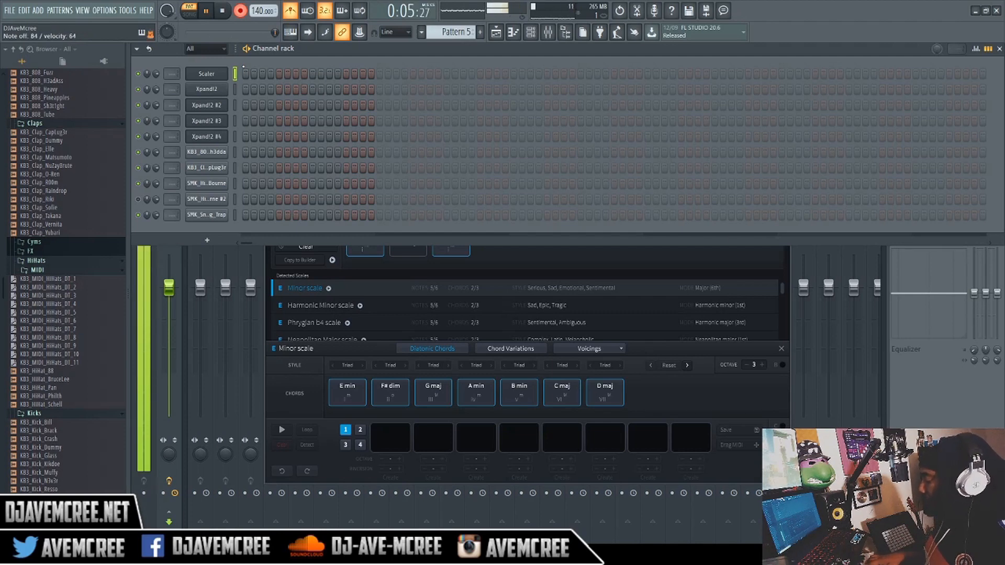
{"action": "key", "text": "space"}
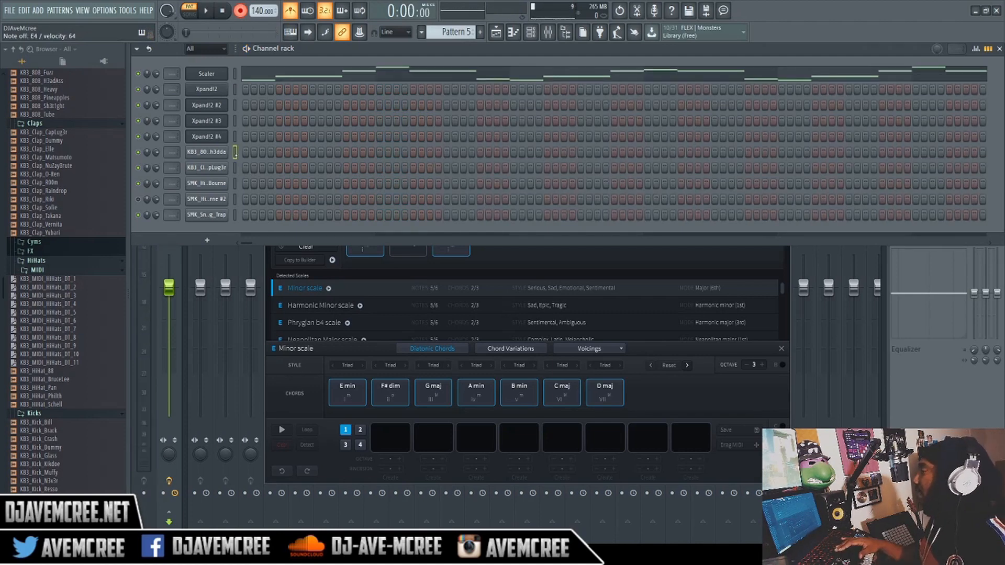
{"action": "key", "text": "space"}
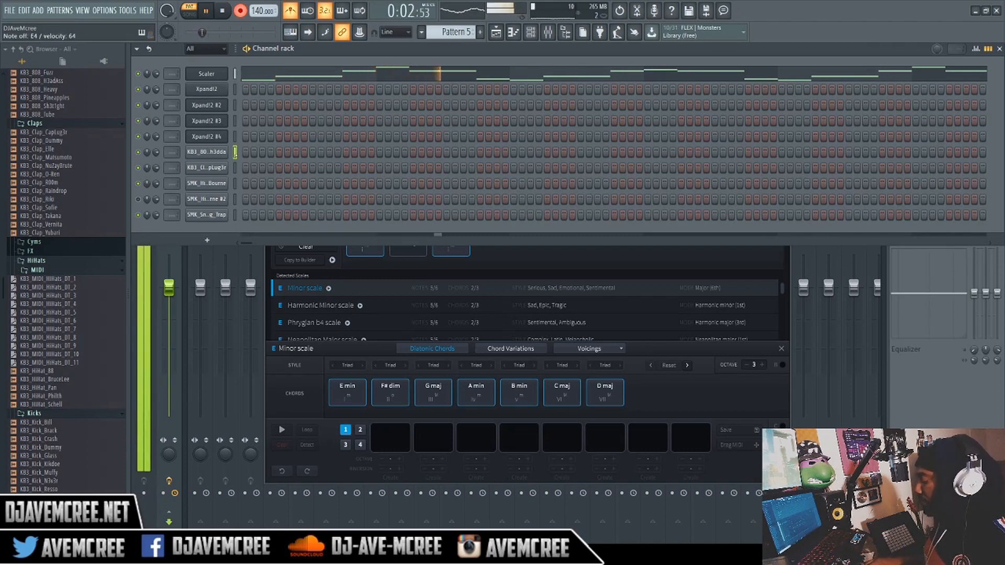
{"action": "key", "text": "space"}
Load the KB3_MIDI_HiHats_DT_2 MIDI file from the browser onto the SMK_HiHat_Bourne #2 channel
{"action": "scroll", "coordinate": [73, 327], "scroll_direction": "down", "scroll_amount": 1}
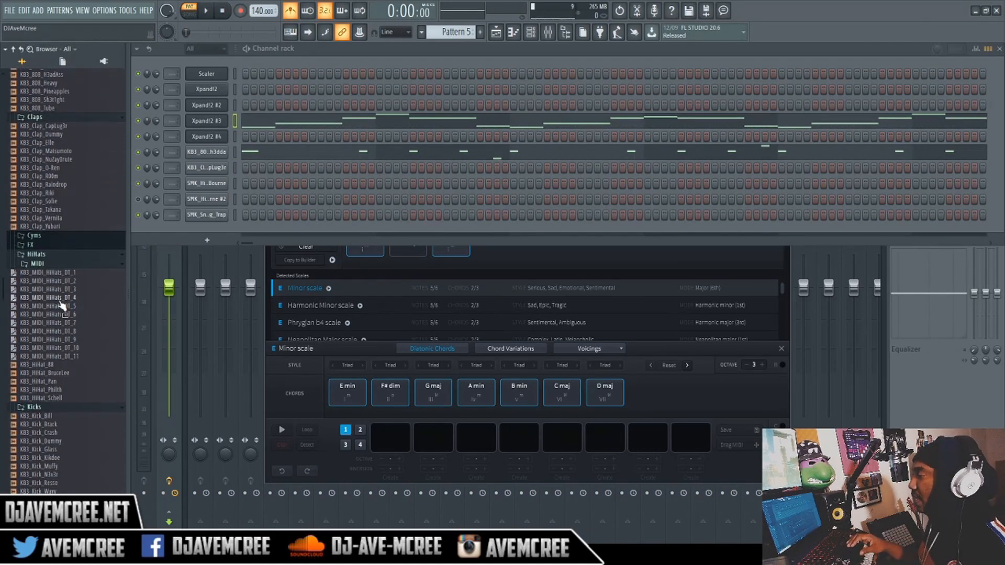
{"action": "left_click_drag", "start_coordinate": [49, 281], "coordinate": [257, 197]}
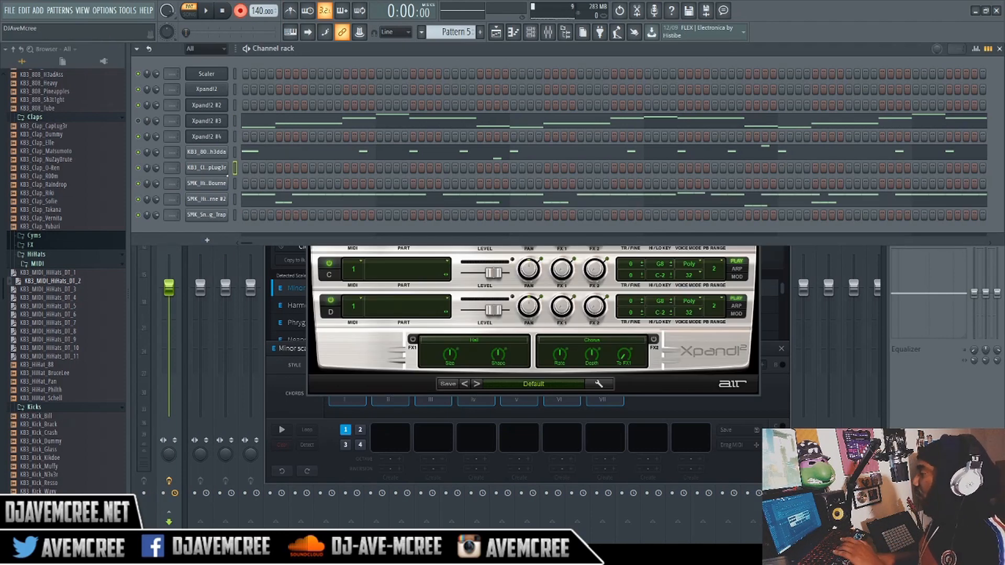
Record a clap part on the KB3_Clap_CapLug3r channel and a snare part on the SMK snare channel in Pattern 5
{"action": "key", "text": "space"}
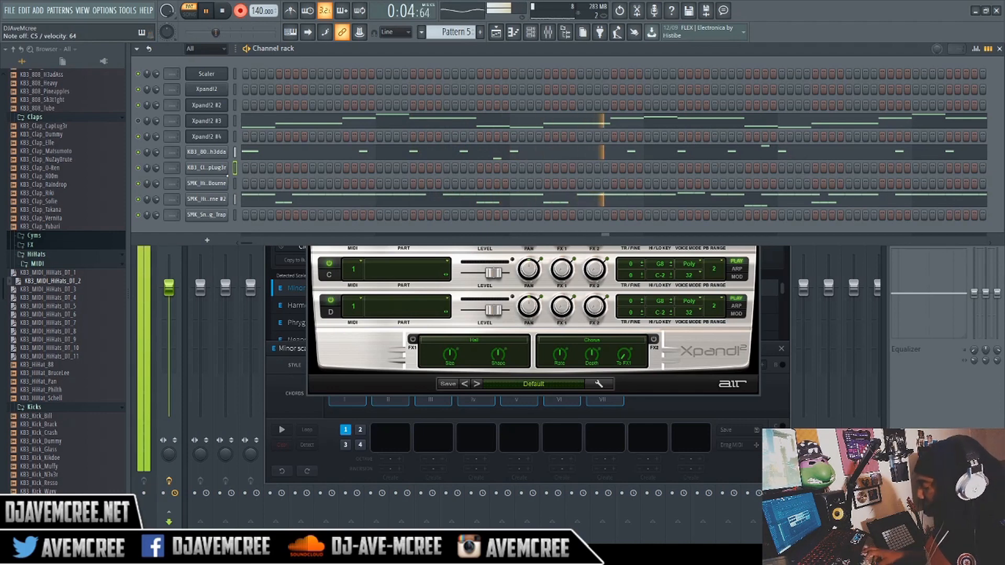
{"action": "key", "text": "space"}
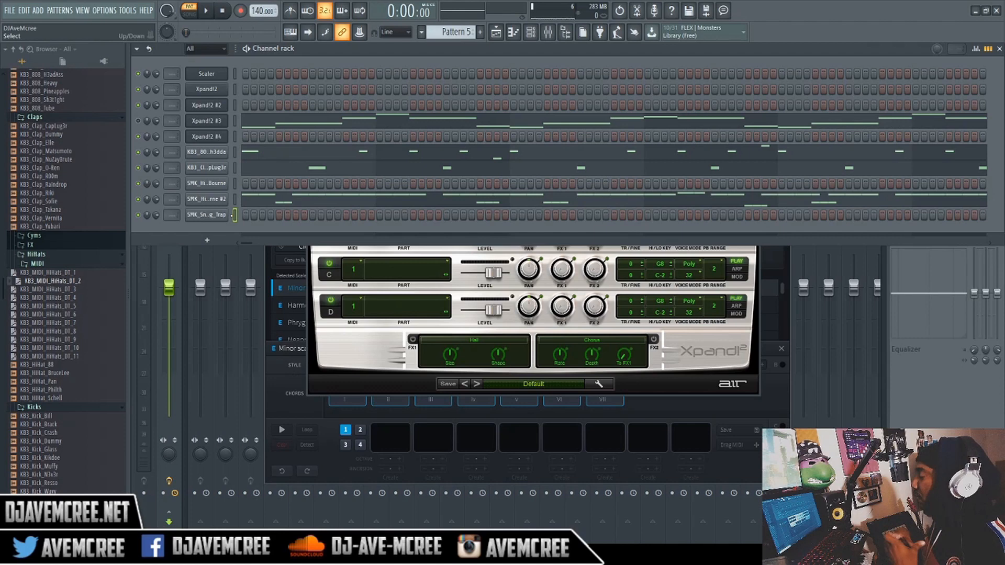
{"action": "key", "text": "r"}
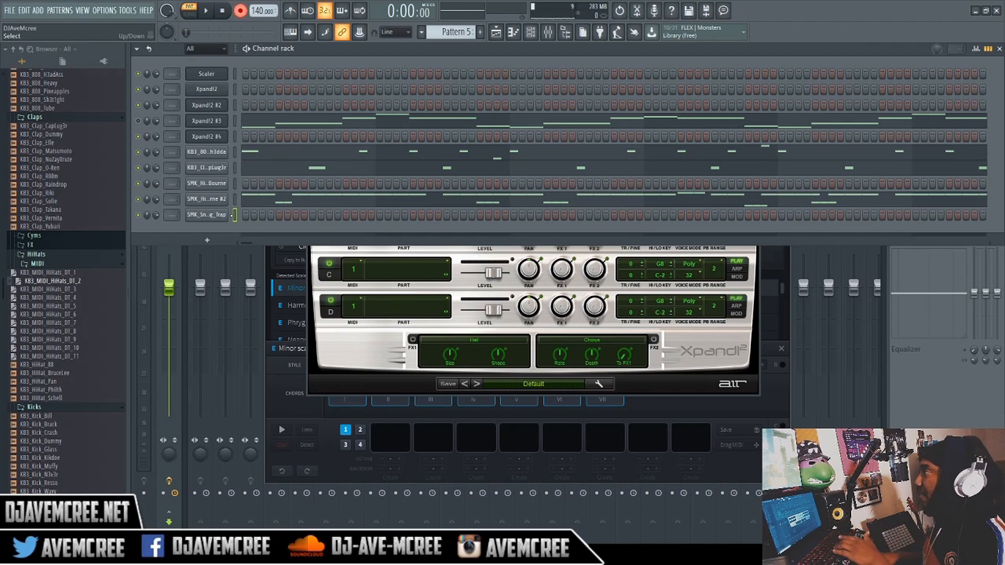
{"action": "key", "text": "space"}
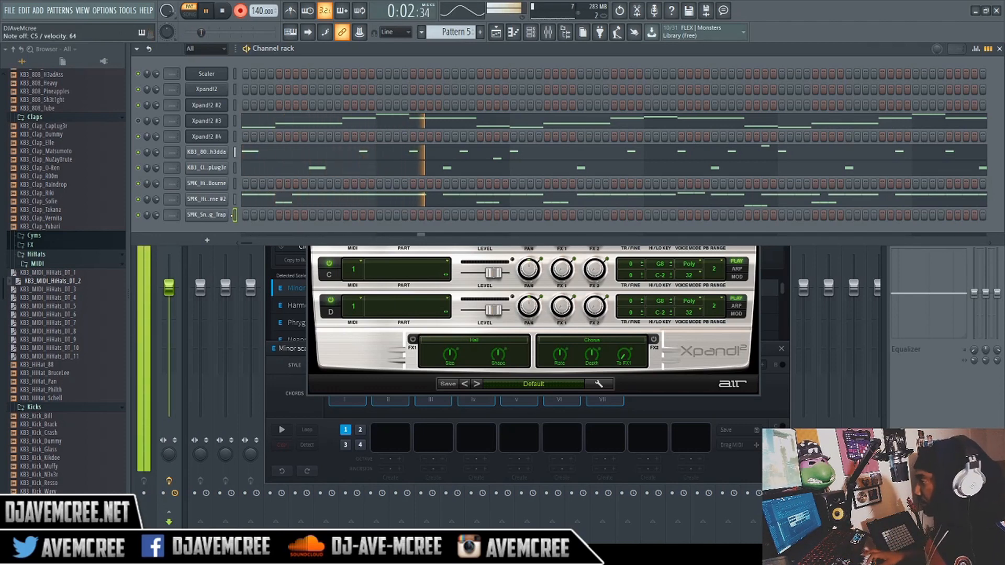
{"action": "key", "text": "space"}
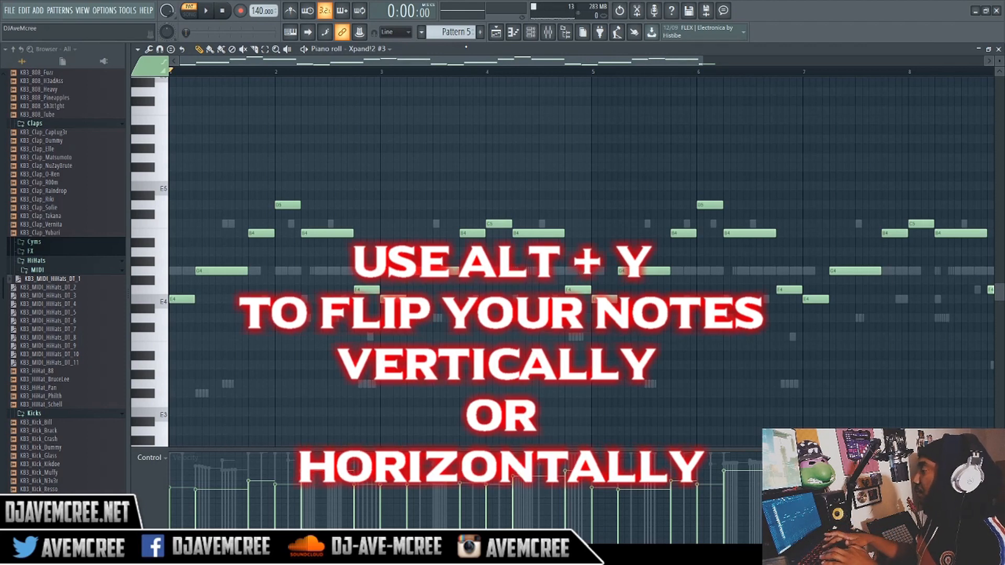
Try flipping the Xpand!2 #3 melody notes horizontally and vertically with the score flipper
{"action": "key", "text": "alt+y"}
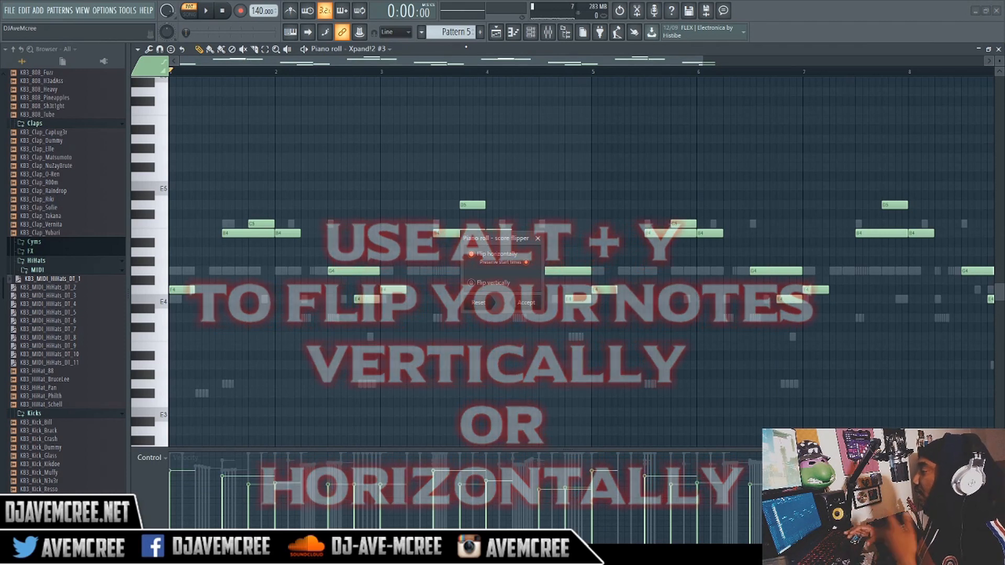
{"action": "left_click", "coordinate": [473, 284]}
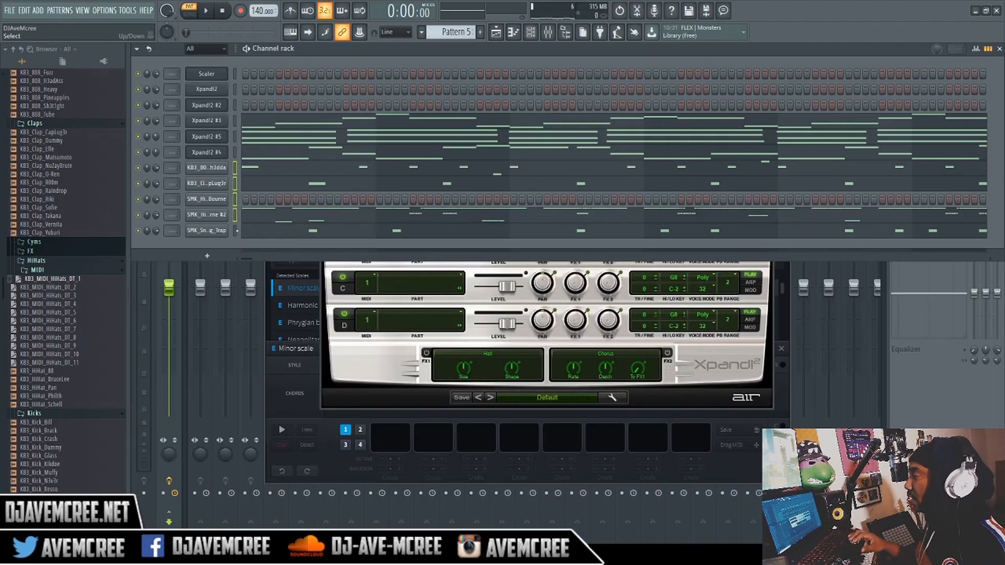
Cut the 808, clap, hi-hat and snare notes from Pattern 5 and place Pattern 5 on playlist Track 1 in song mode
{"action": "key", "text": "ctrl+x"}
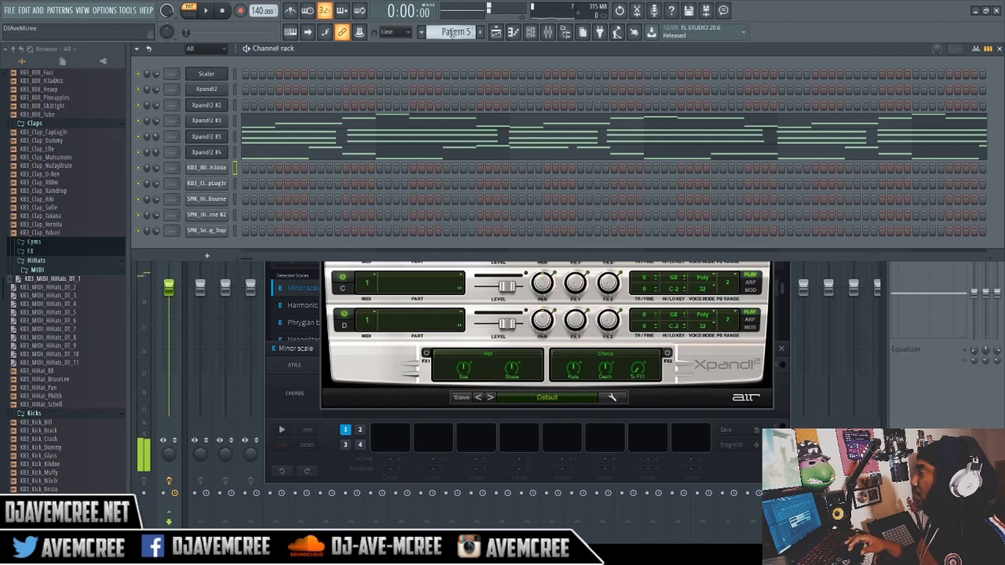
{"action": "left_click", "coordinate": [189, 14]}
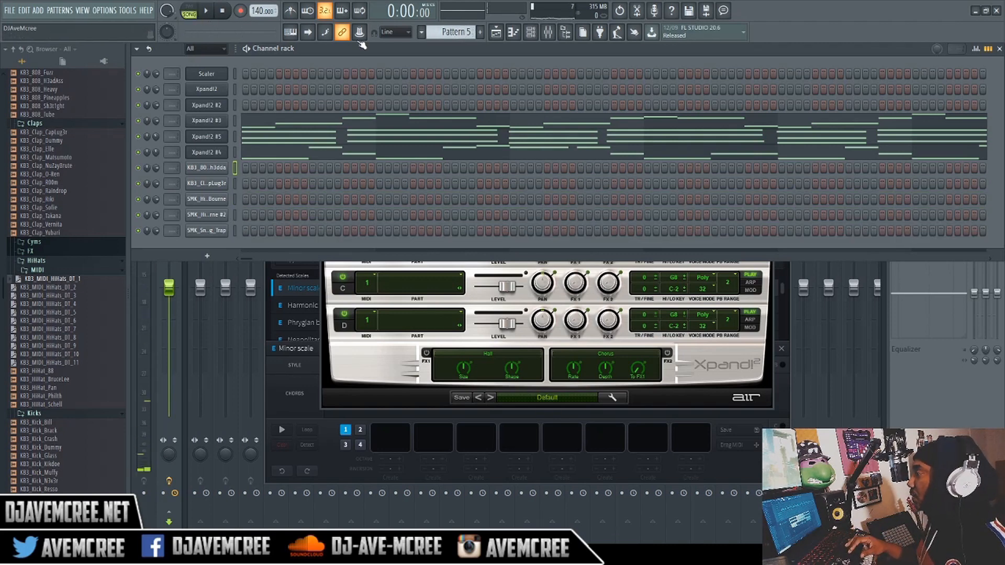
{"action": "scroll", "coordinate": [449, 33], "scroll_direction": "up", "scroll_amount": 1}
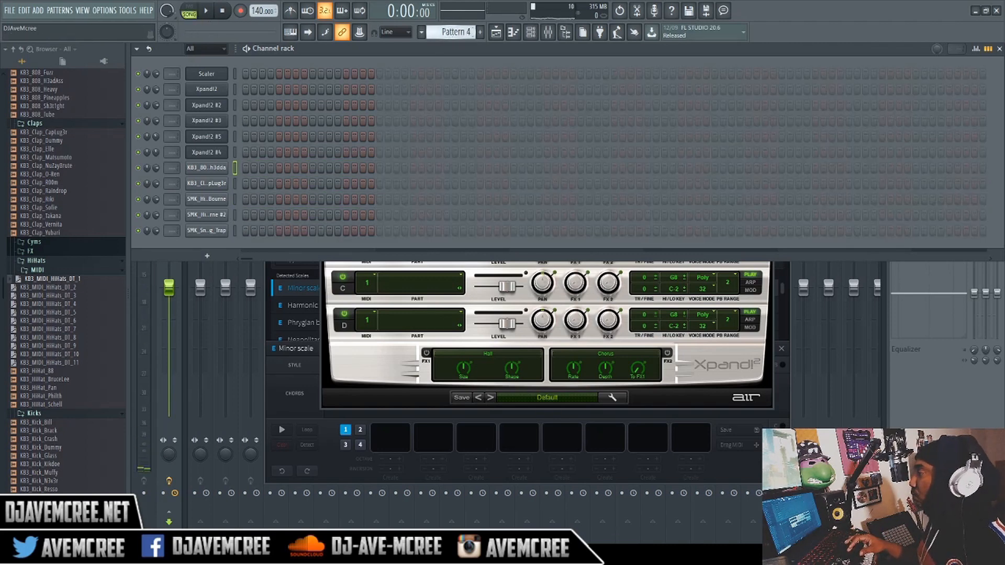
{"action": "scroll", "coordinate": [449, 33], "scroll_direction": "down", "scroll_amount": 1}
{"action": "left_click", "coordinate": [496, 32]}
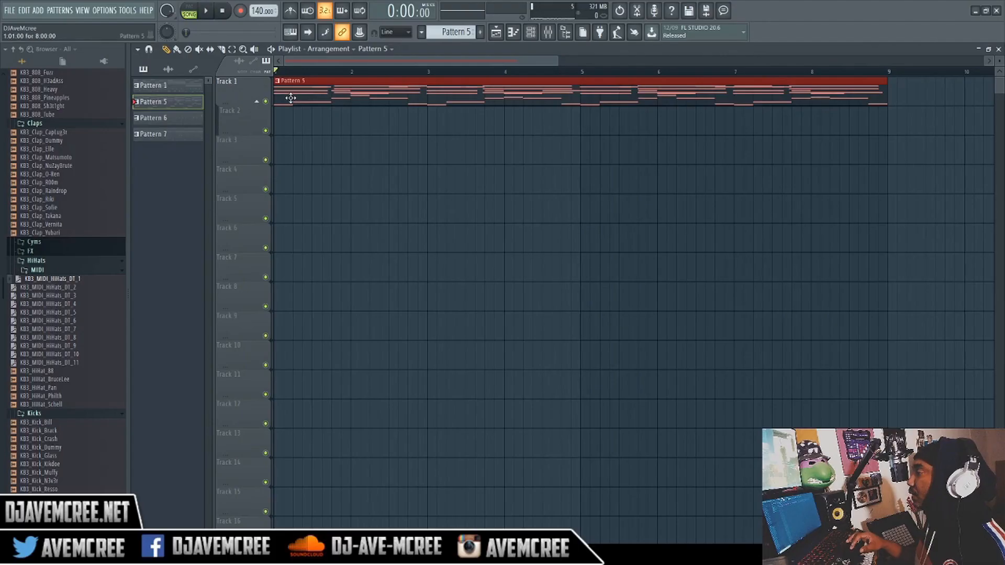
Set up consolidating Track 1 from the track start, with the render tail set to Cut remainder
{"action": "right_click", "coordinate": [252, 94]}
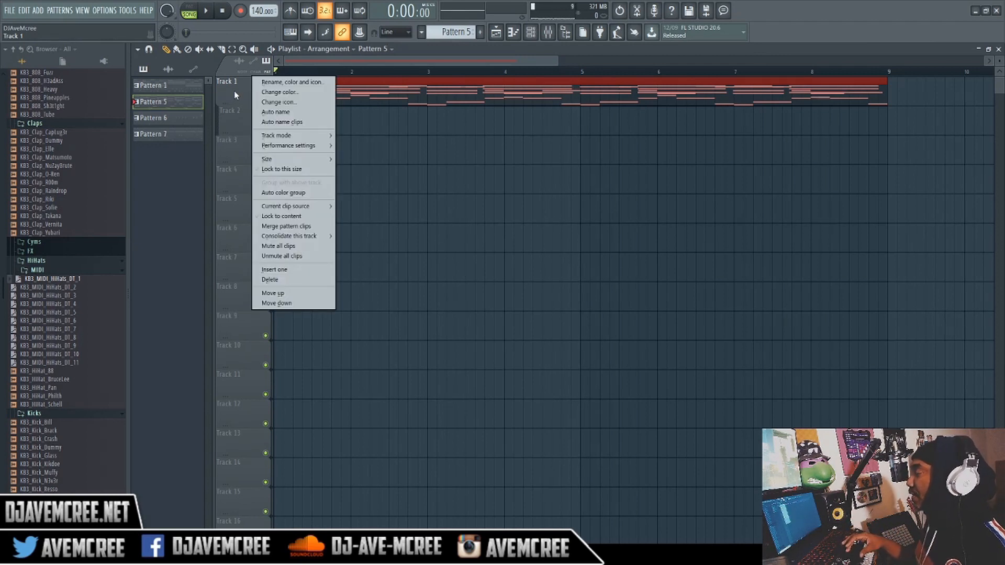
{"action": "mouse_move", "coordinate": [311, 238]}
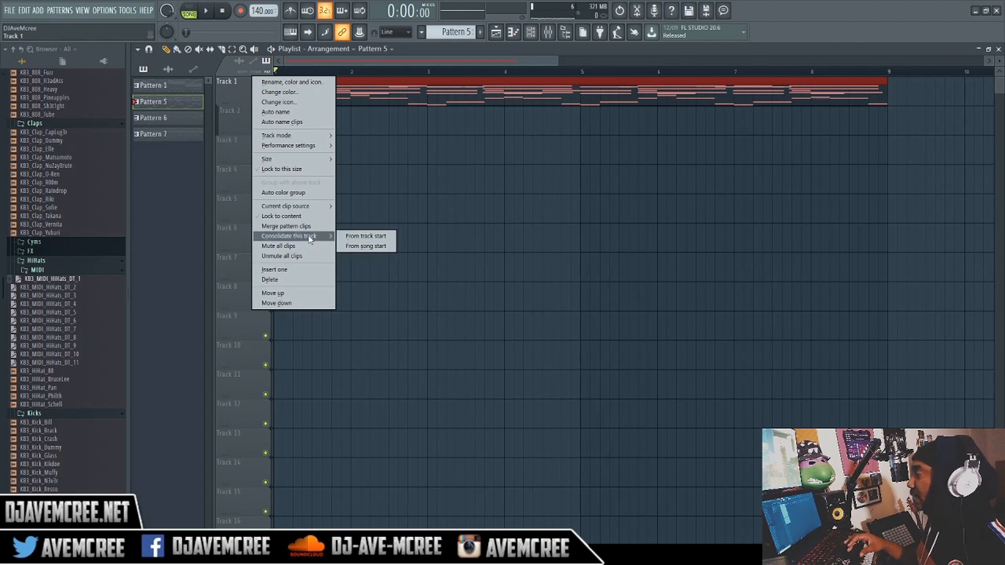
{"action": "left_click", "coordinate": [376, 236]}
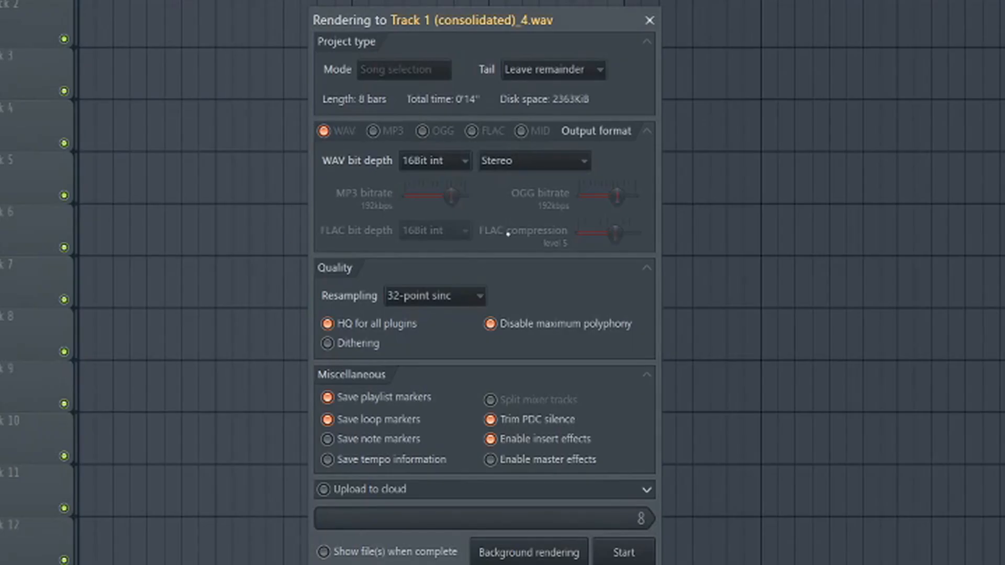
{"action": "left_click", "coordinate": [573, 71]}
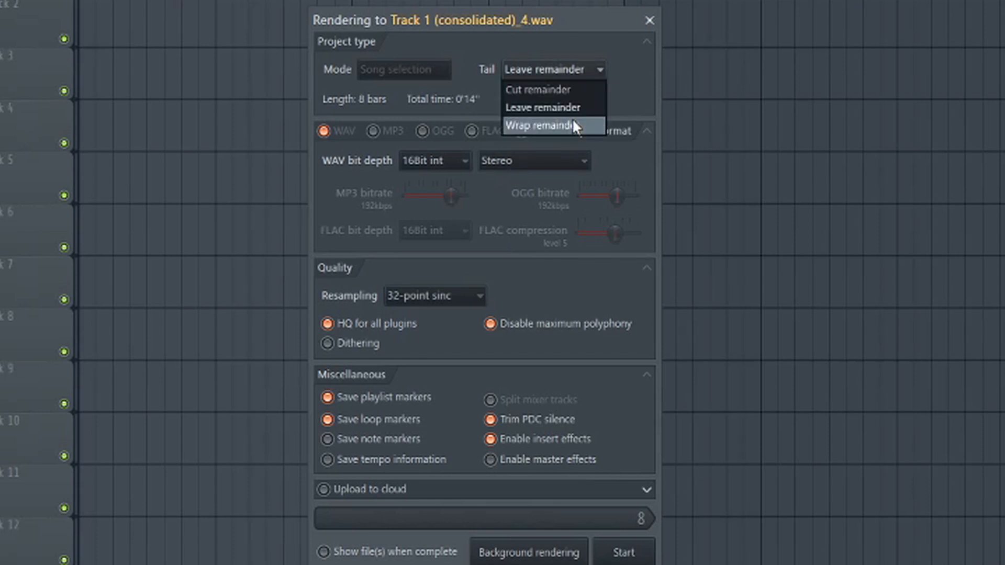
{"action": "left_click", "coordinate": [567, 89]}
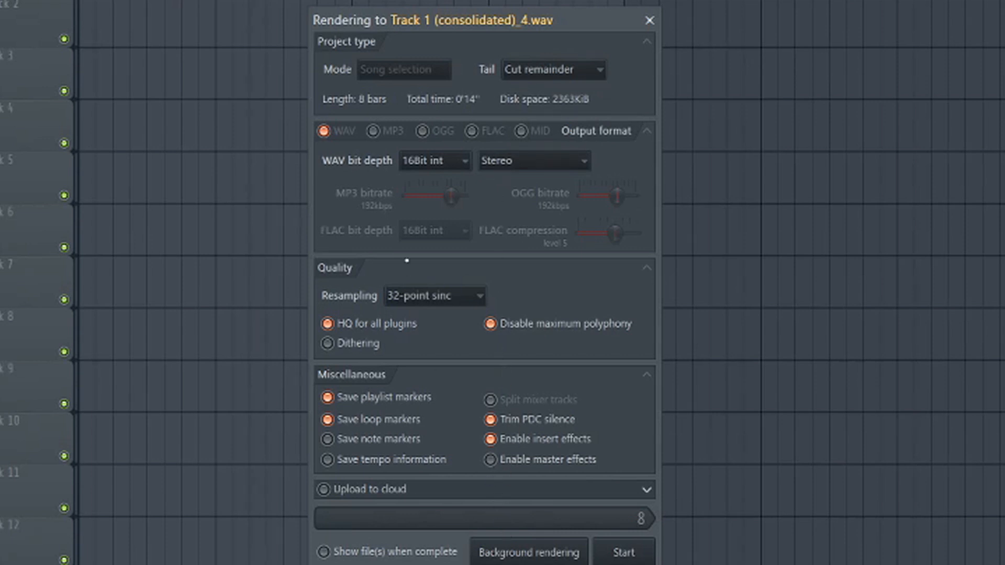
Set resampling to 512-point sinc, include note markers and tempo information, and render the consolidated track in the background
{"action": "left_click", "coordinate": [448, 296]}
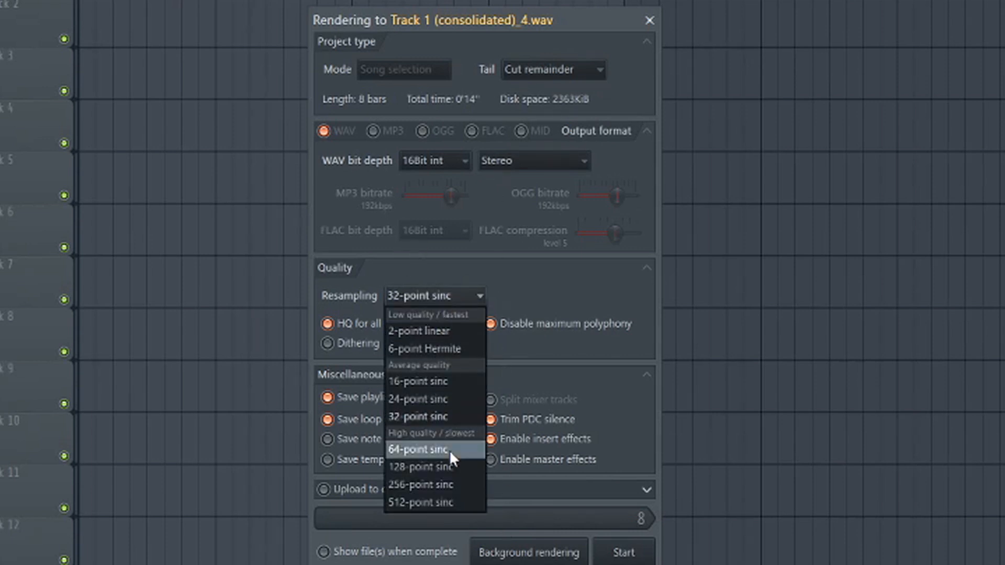
{"action": "left_click", "coordinate": [444, 501]}
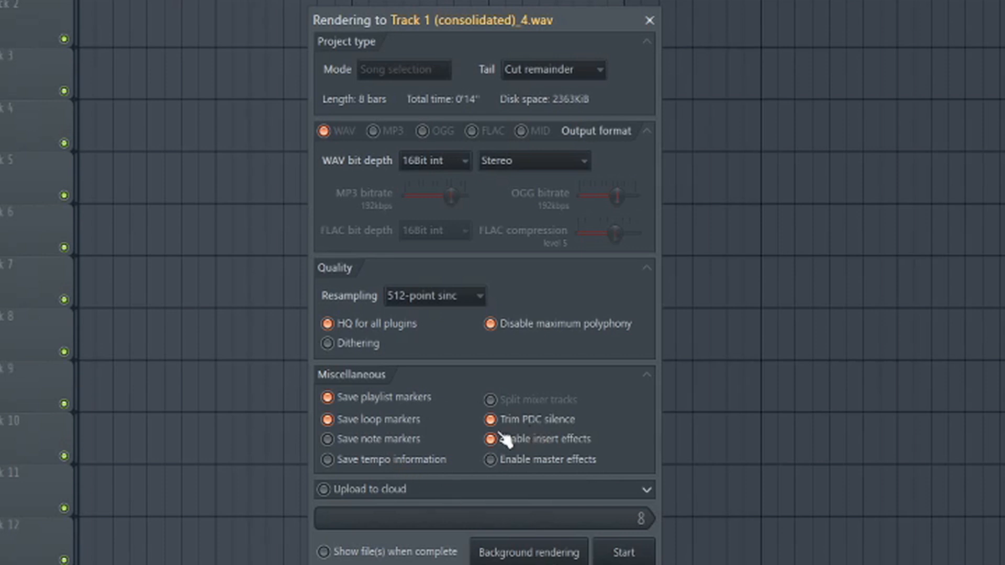
{"action": "left_click", "coordinate": [329, 444]}
{"action": "left_click", "coordinate": [328, 461]}
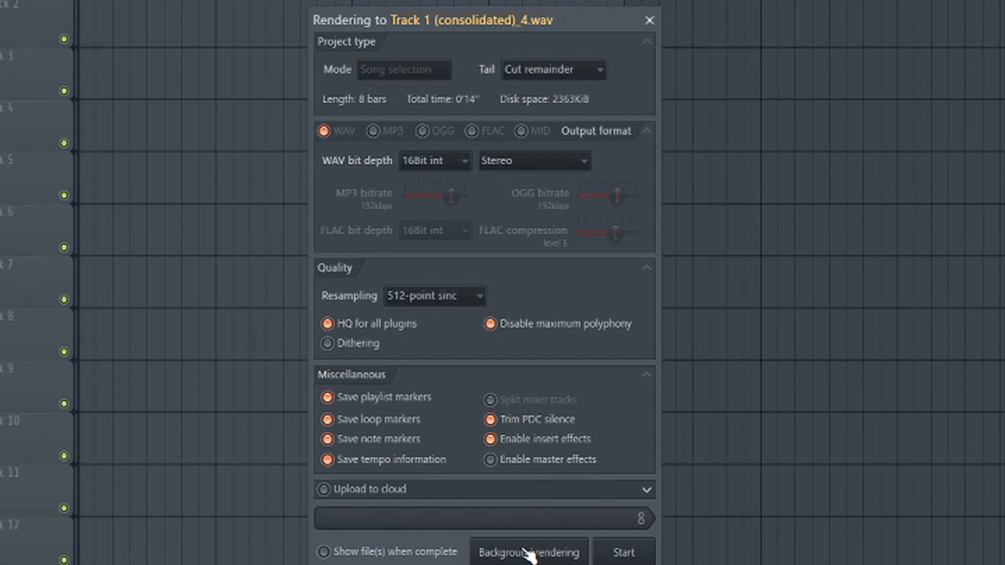
{"action": "left_click", "coordinate": [530, 554]}
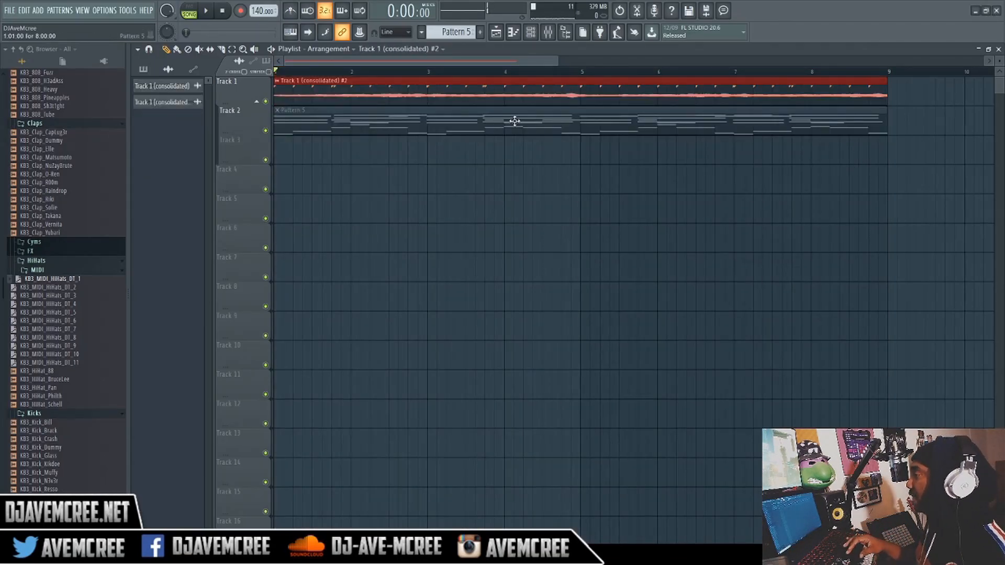
Delete the muted Pattern 5 clip from Track 2, and audition and reverse the consolidated audio clip
{"action": "right_click", "coordinate": [407, 131]}
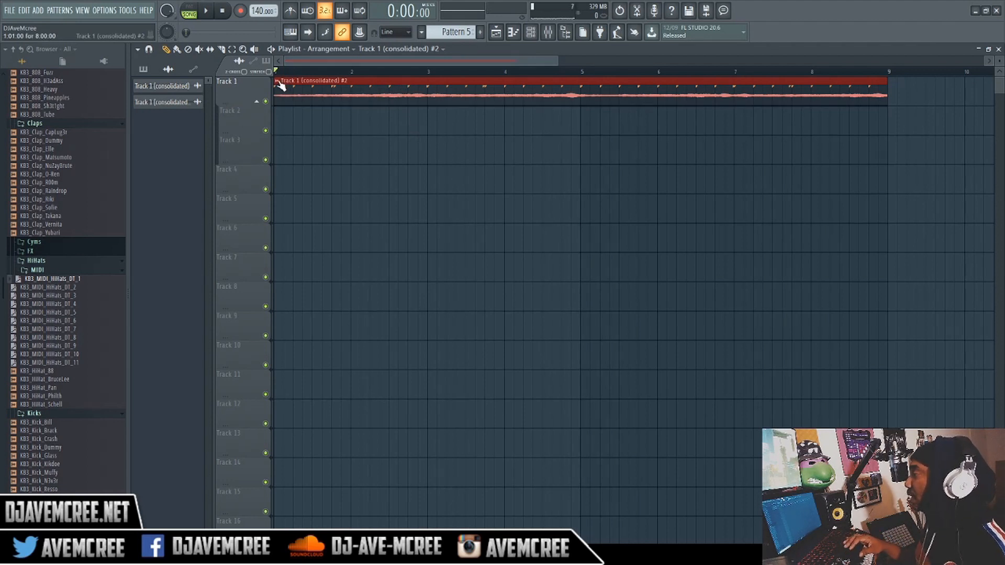
{"action": "key", "text": "space"}
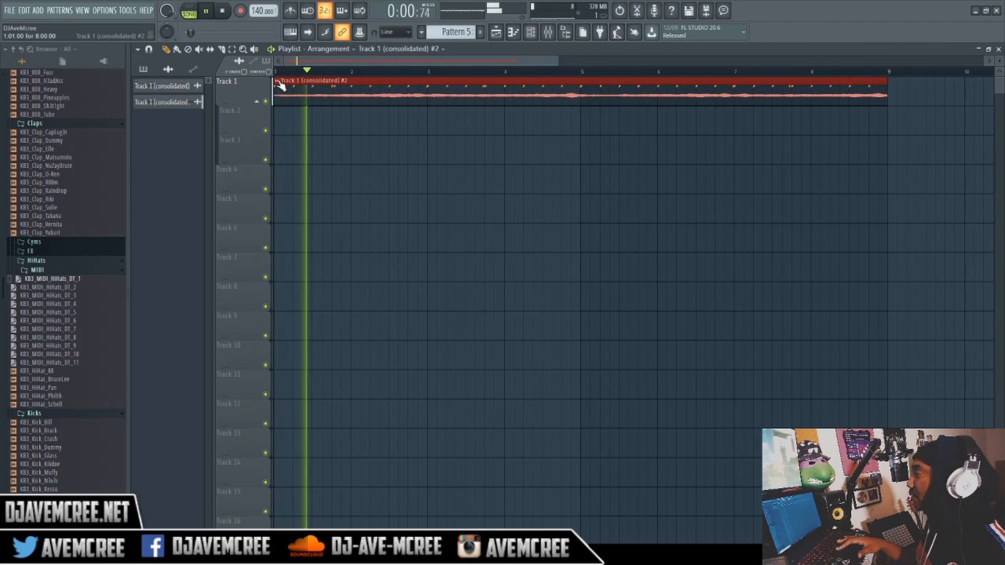
{"action": "key", "text": "space"}
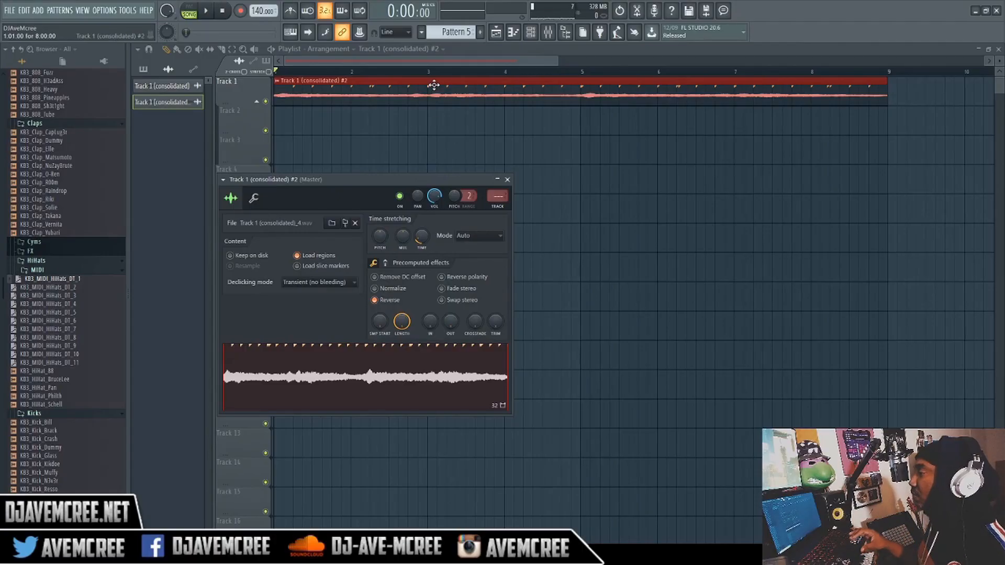
Replace the consolidated audio clip on Track 1 with Pattern 5, starting at bar 1
{"action": "right_click", "coordinate": [434, 86]}
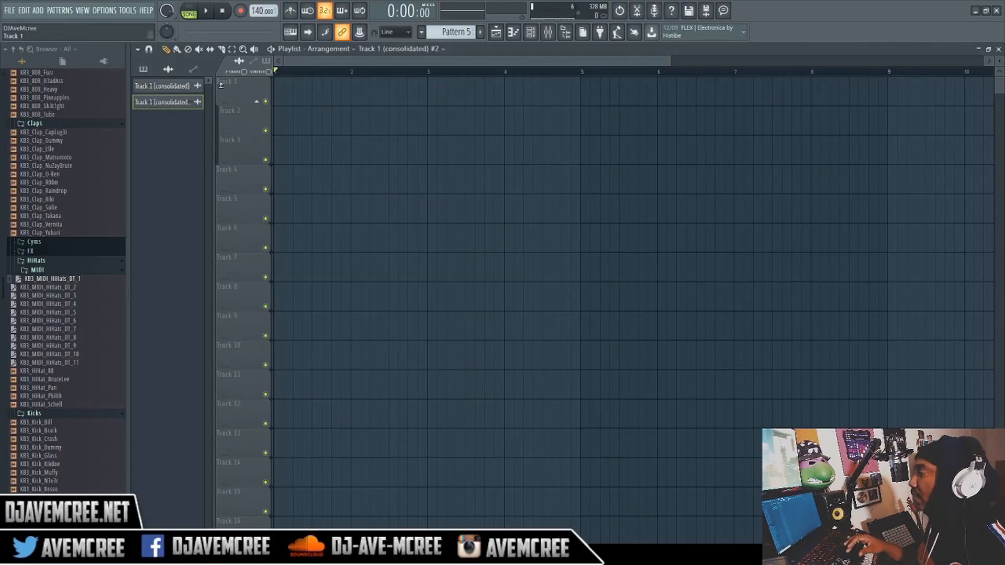
{"action": "left_click", "coordinate": [143, 69]}
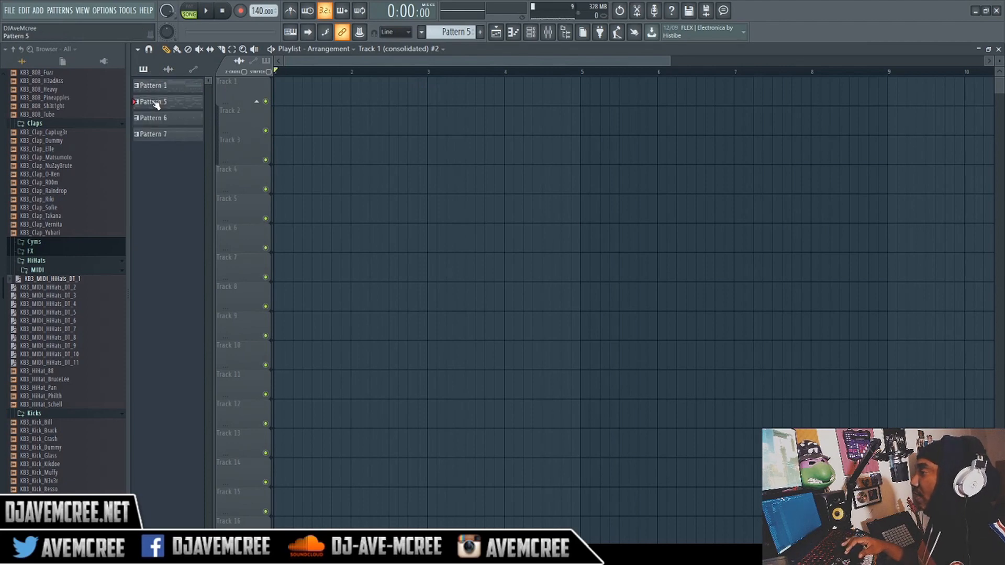
{"action": "left_click_drag", "start_coordinate": [155, 106], "coordinate": [275, 84]}
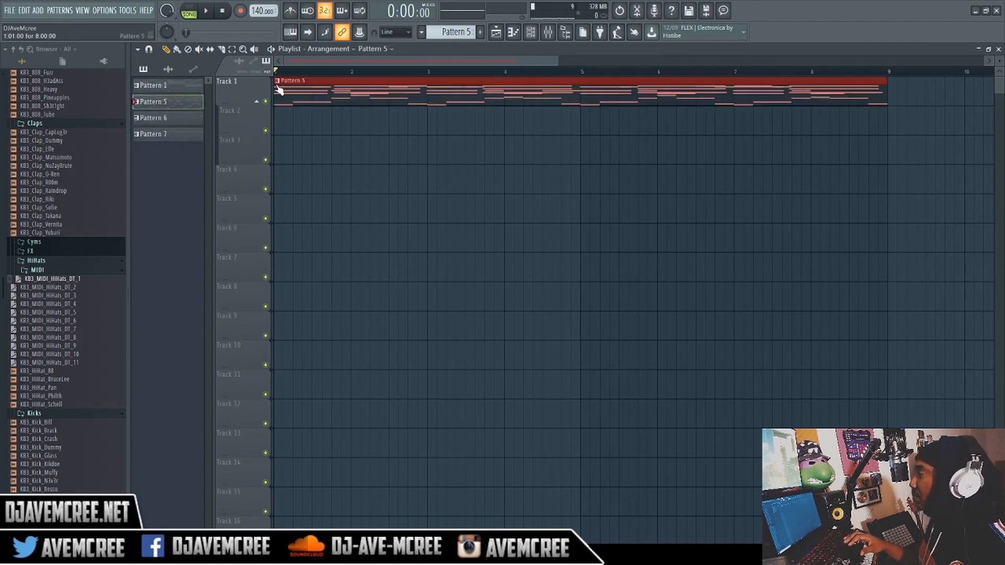
Show all channels in the channel rack and purge the project's unused audio clips
{"action": "left_click", "coordinate": [999, 50]}
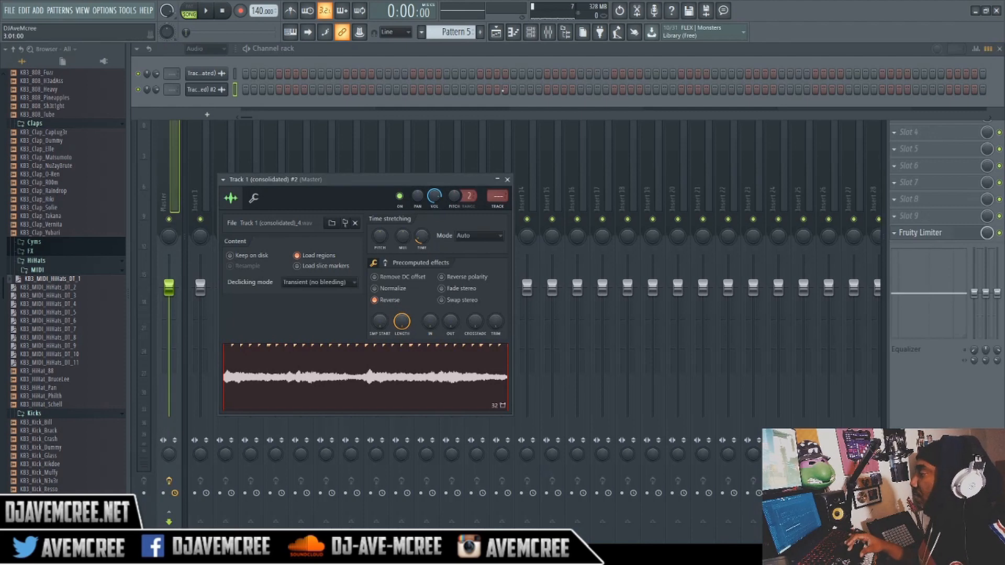
{"action": "left_click", "coordinate": [212, 49]}
{"action": "left_click", "coordinate": [205, 62]}
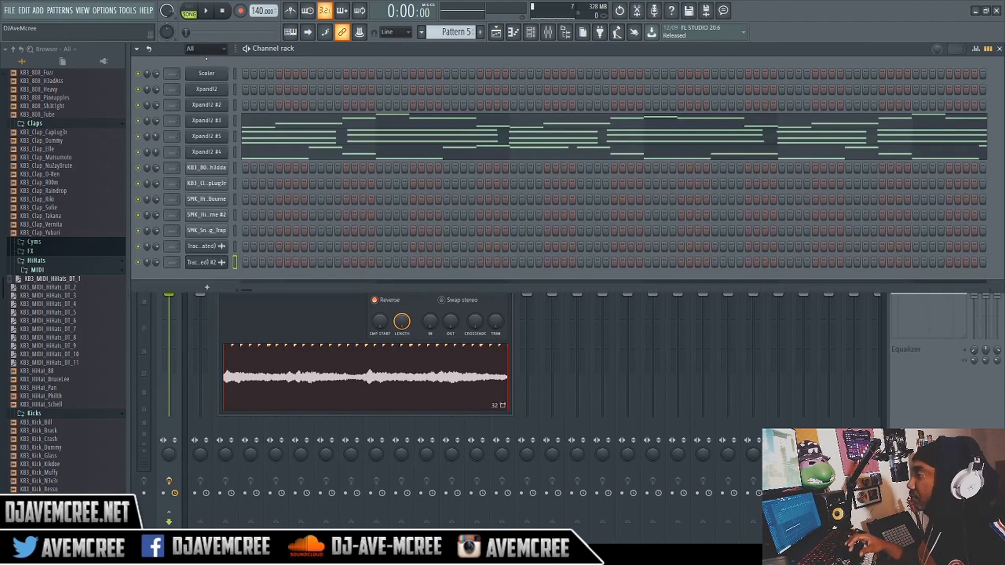
{"action": "left_click", "coordinate": [137, 15]}
{"action": "mouse_move", "coordinate": [142, 14]}
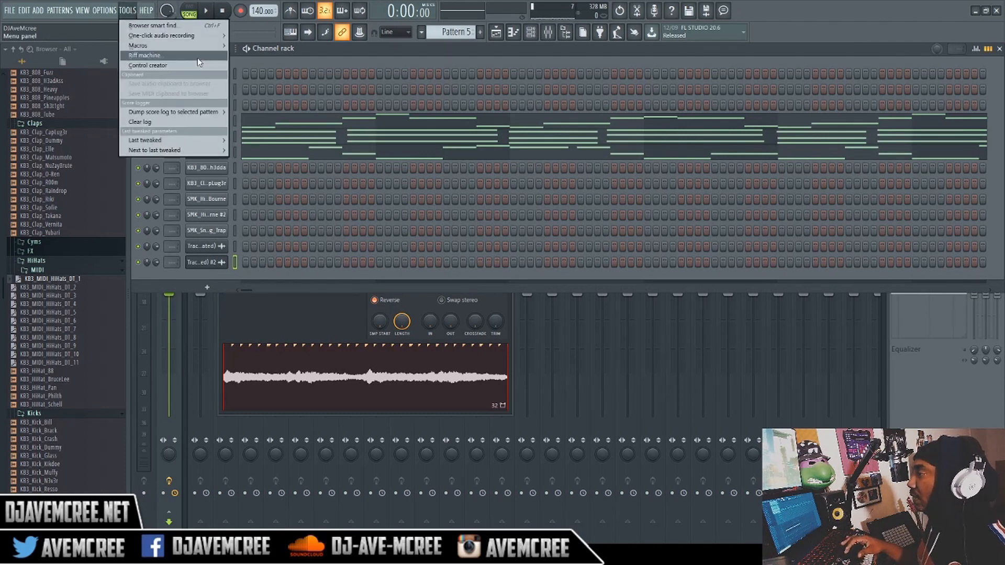
{"action": "mouse_move", "coordinate": [203, 52]}
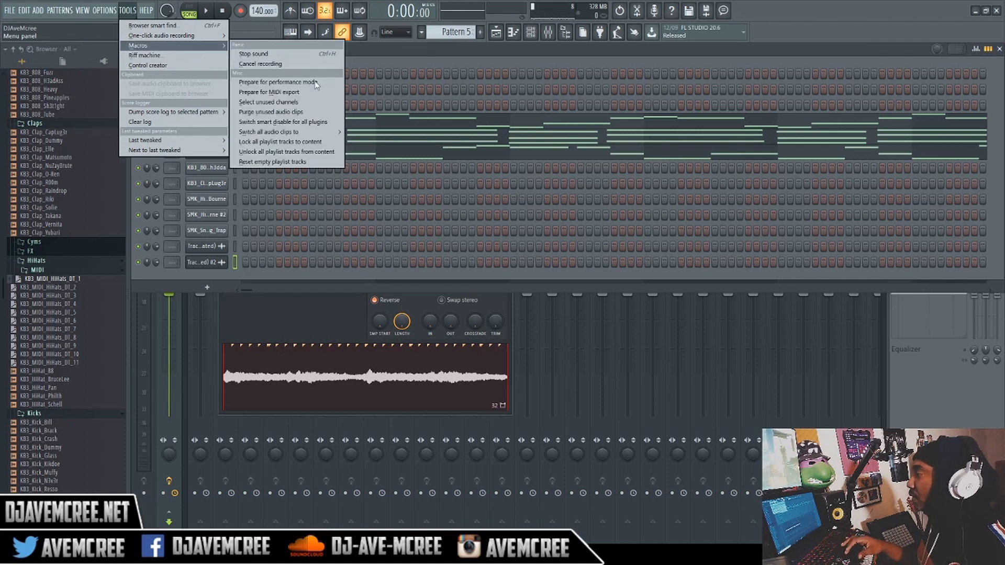
{"action": "left_click", "coordinate": [319, 112]}
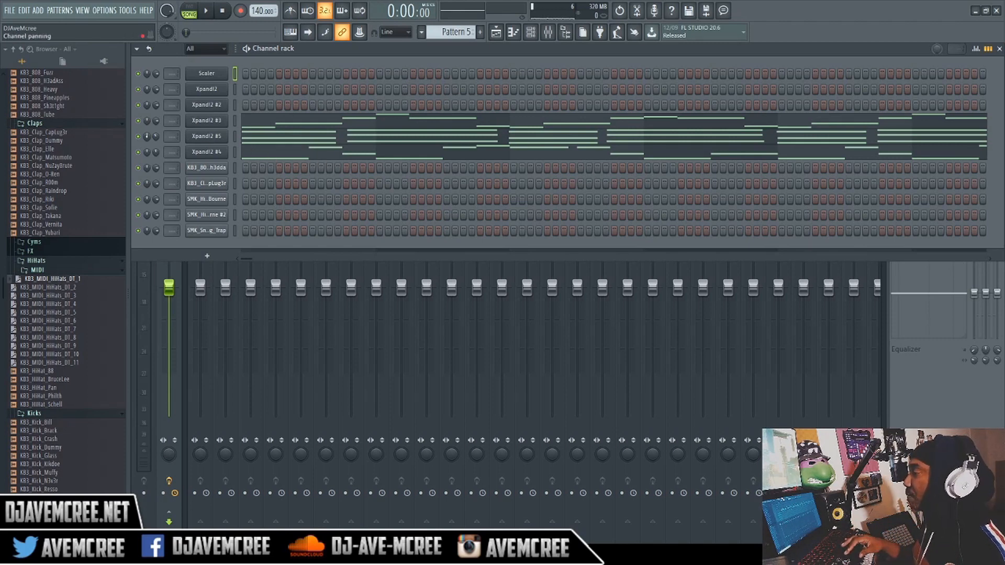
Mute the Xpand!2 #5 channel and play Pattern 5 in the playlist
{"action": "left_click", "coordinate": [139, 137]}
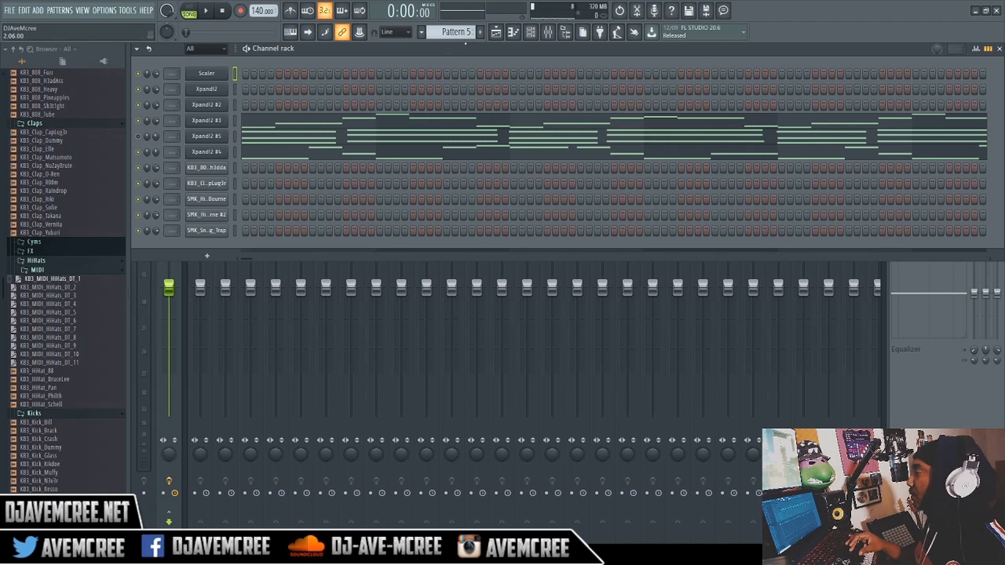
{"action": "left_click", "coordinate": [496, 32]}
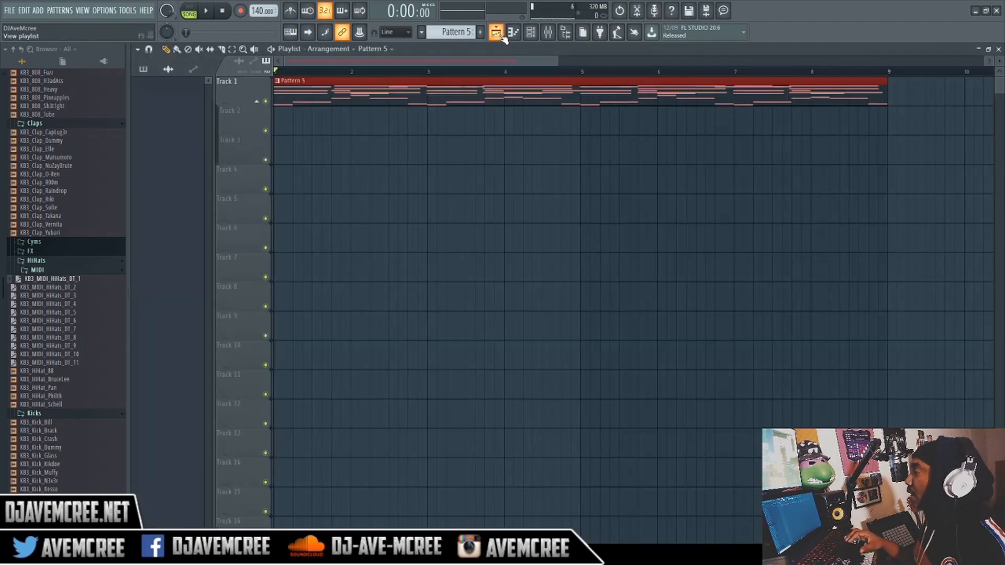
{"action": "key", "text": "space"}
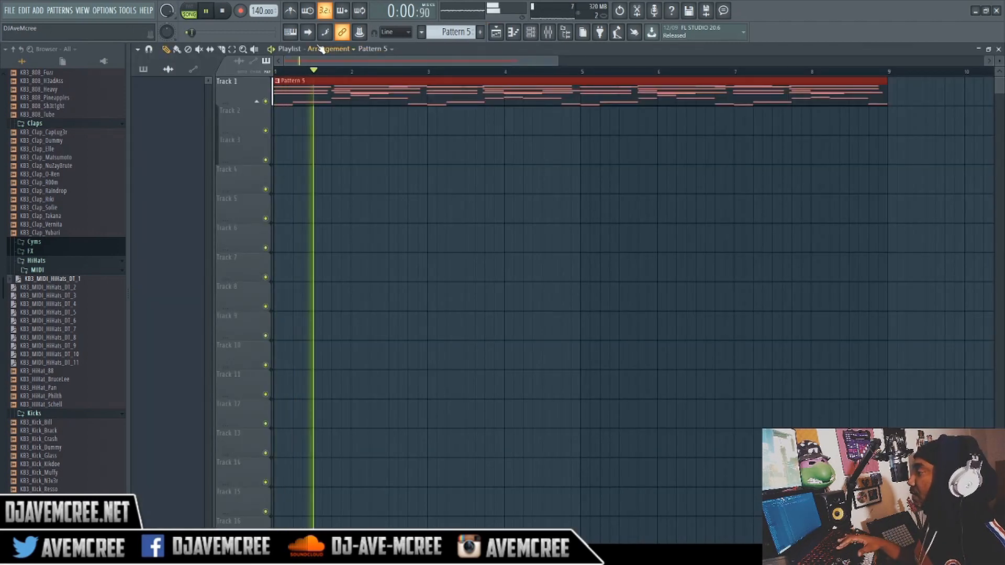
{"action": "key", "text": "space"}
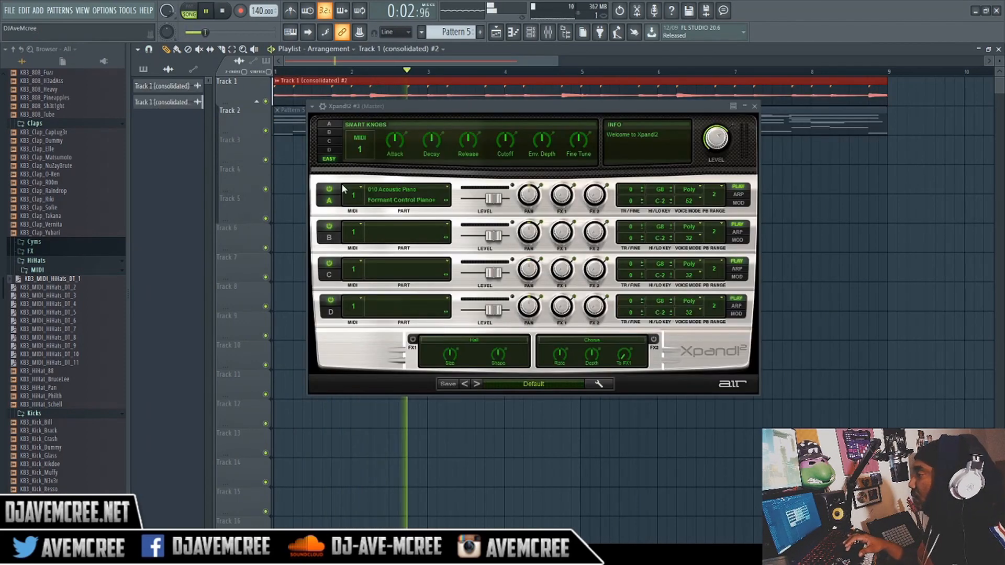
Reverse the Track 1 consolidated audio clip, preview its sample, and set its time-stretching mode to Stretch
{"action": "double_click", "coordinate": [338, 94]}
{"action": "left_click", "coordinate": [299, 221]}
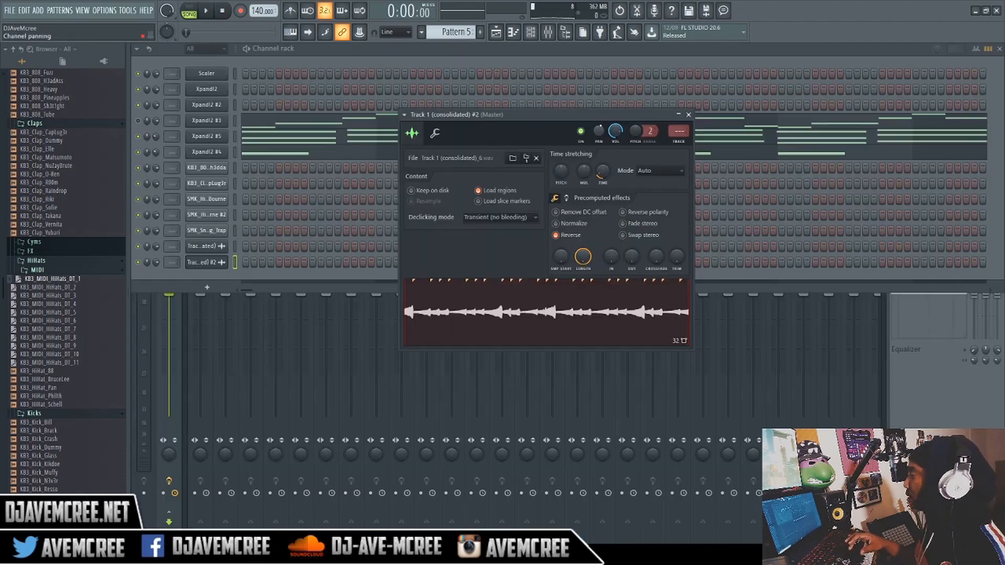
{"action": "left_click_drag", "start_coordinate": [596, 117], "coordinate": [582, 141]}
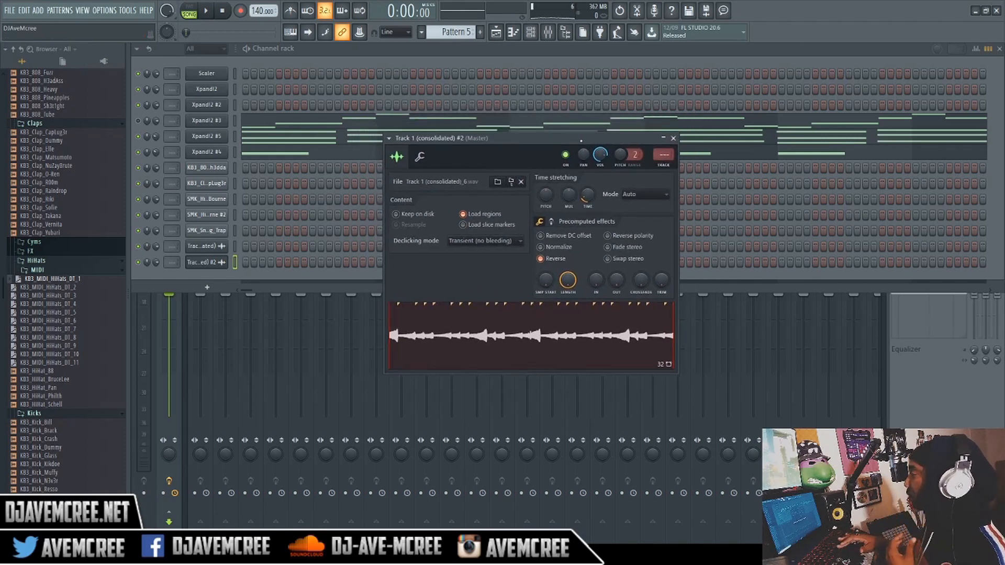
{"action": "left_click", "coordinate": [532, 332]}
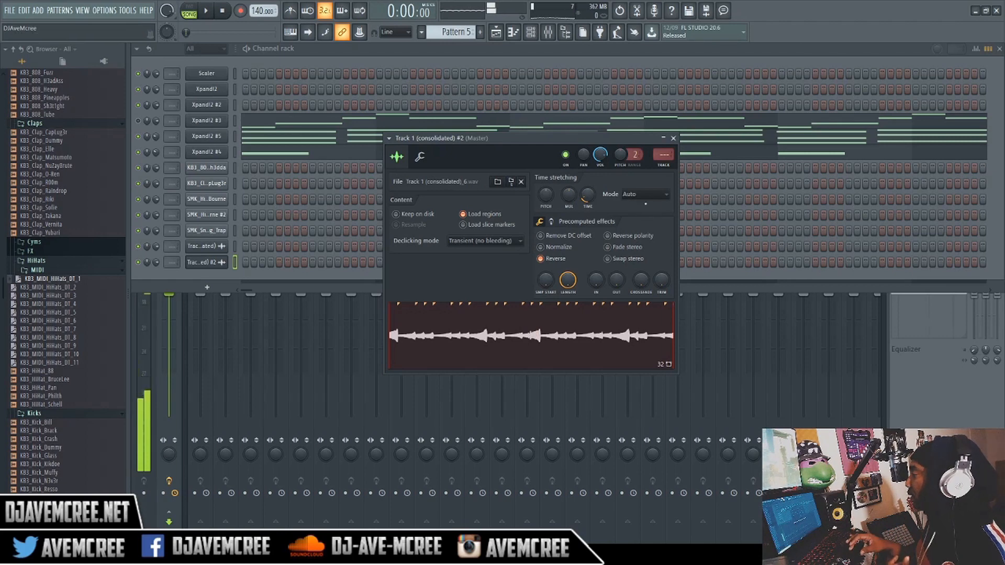
{"action": "left_click", "coordinate": [668, 196]}
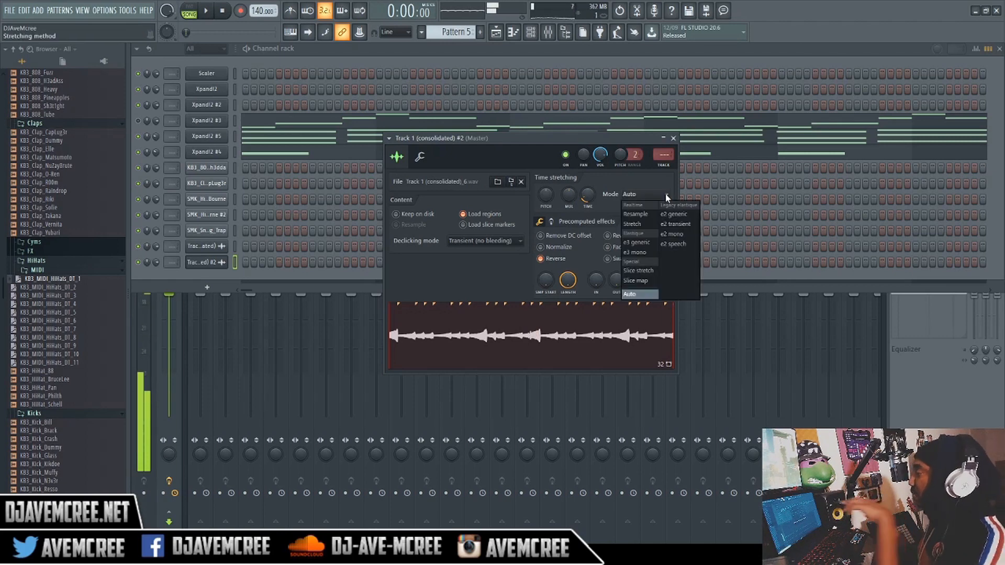
{"action": "left_click", "coordinate": [645, 226]}
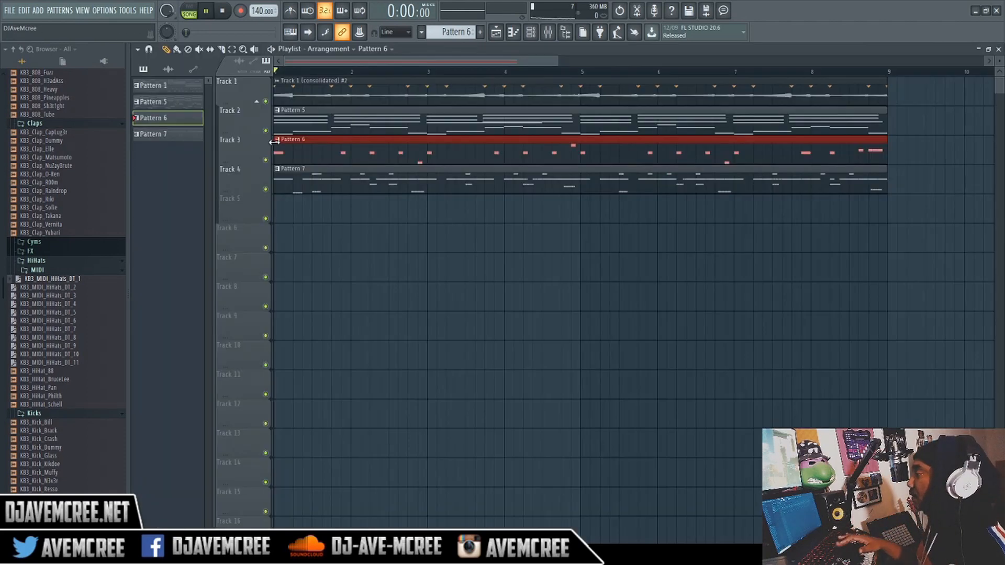
Stop playback of the layered arrangement and switch from Pattern 1 to Pattern 2
{"action": "key", "text": "space"}
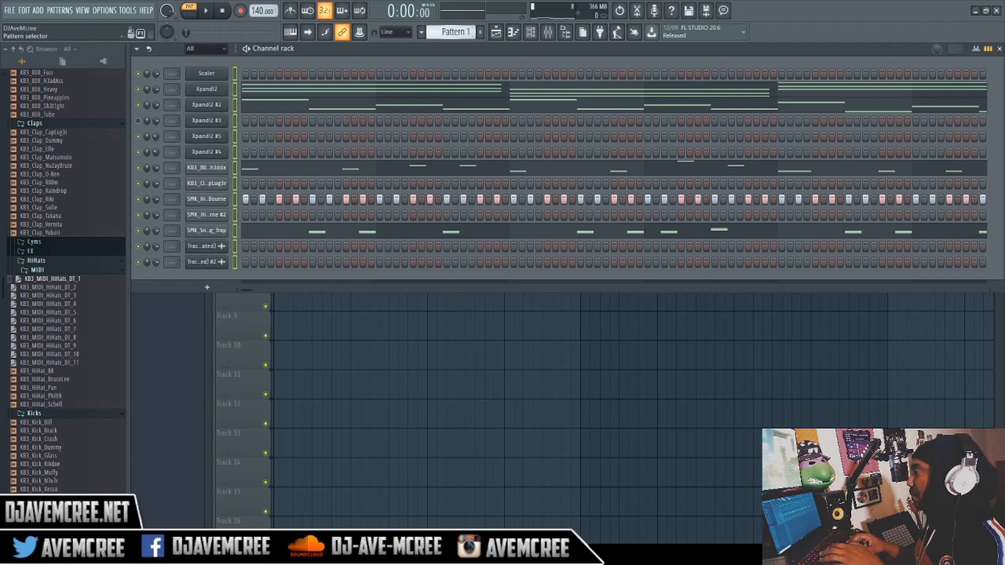
{"action": "left_click", "coordinate": [480, 32]}
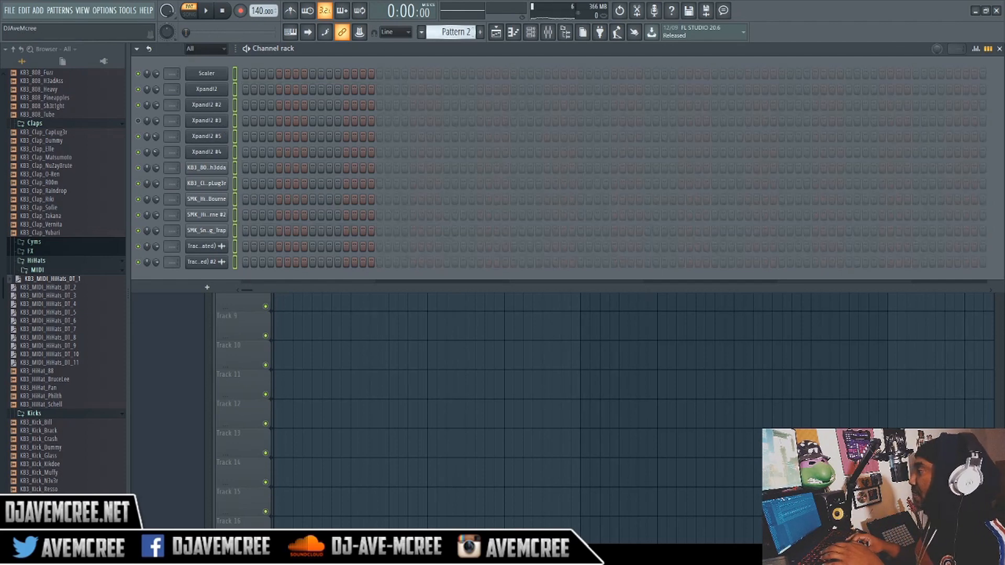
Paste the copied notes of all channels into Pattern 2 and Pattern 3, and return to Pattern 1
{"action": "key", "text": "ctrl+v"}
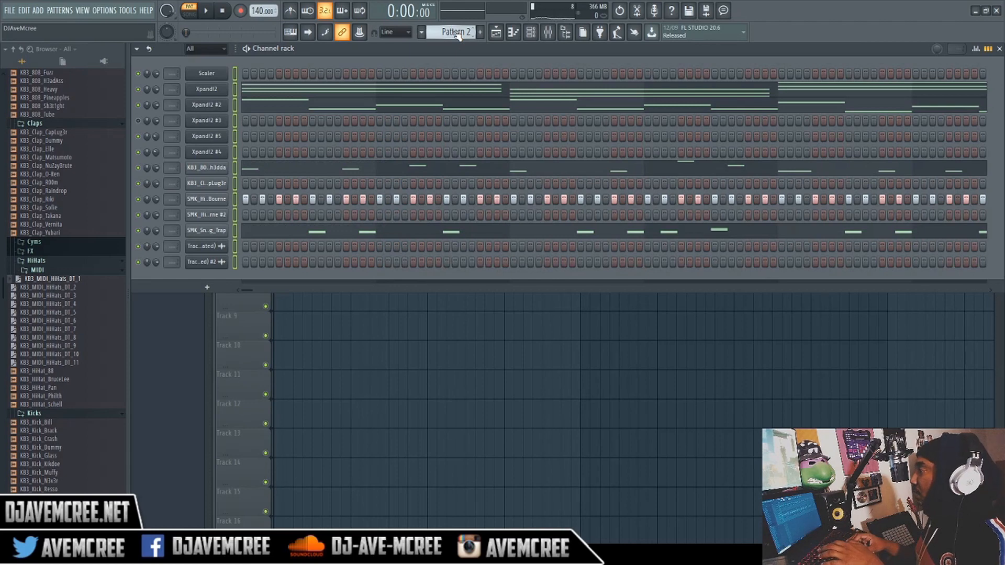
{"action": "key", "text": "KP_Add"}
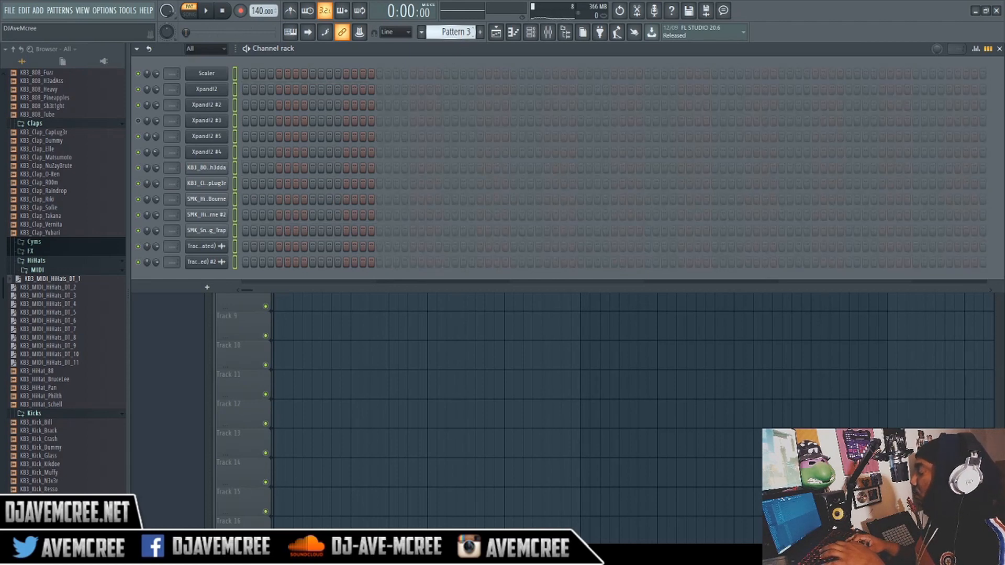
{"action": "key", "text": "ctrl+v"}
{"action": "key", "text": "KP_Subtract"}
{"action": "key", "text": "KP_Subtract"}
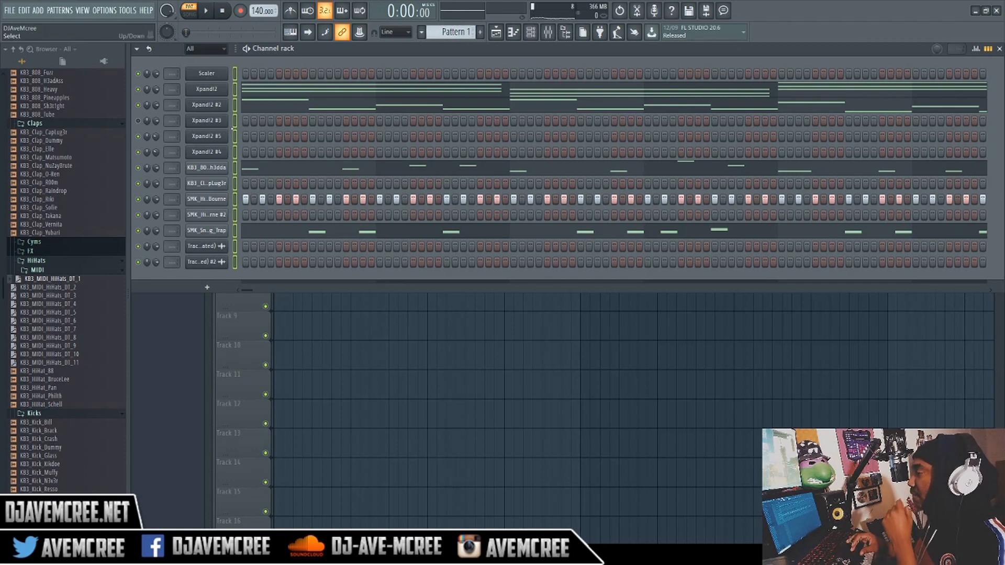
Cut every part except the Xpand!2 chords from Pattern 1 and preview the pattern
{"action": "left_click", "coordinate": [233, 130]}
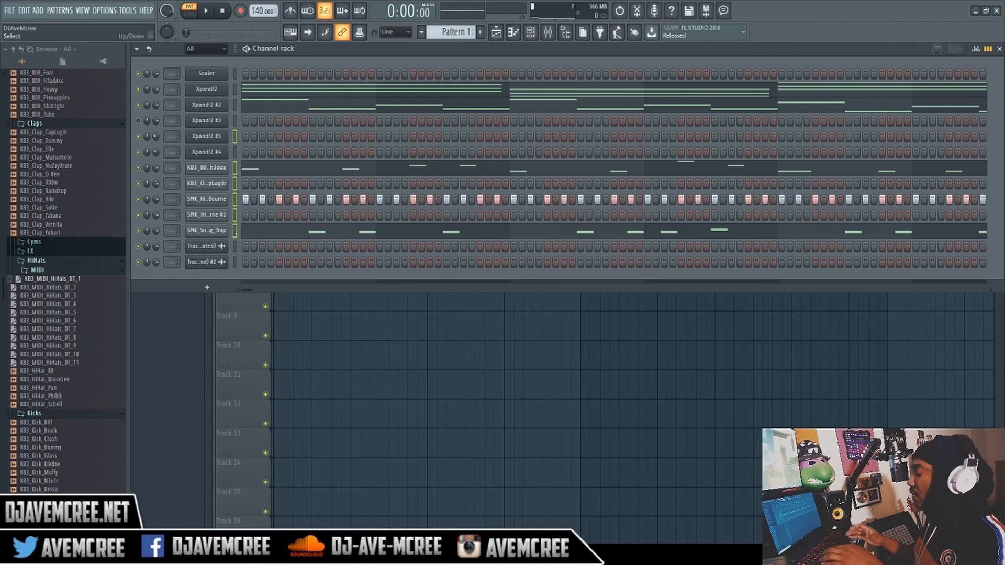
{"action": "key", "text": "ctrl+x"}
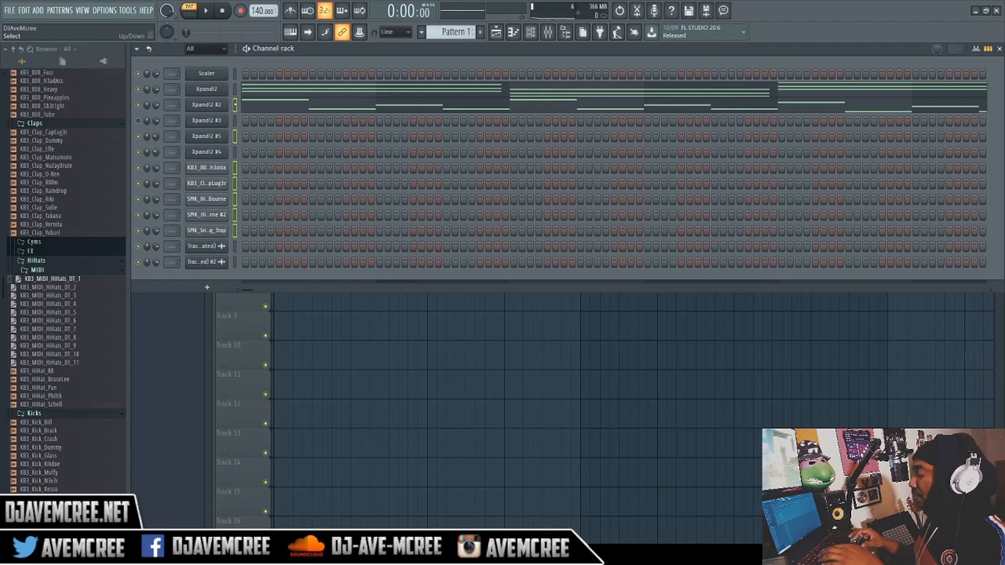
{"action": "key", "text": "ctrl+x"}
{"action": "key", "text": "space"}
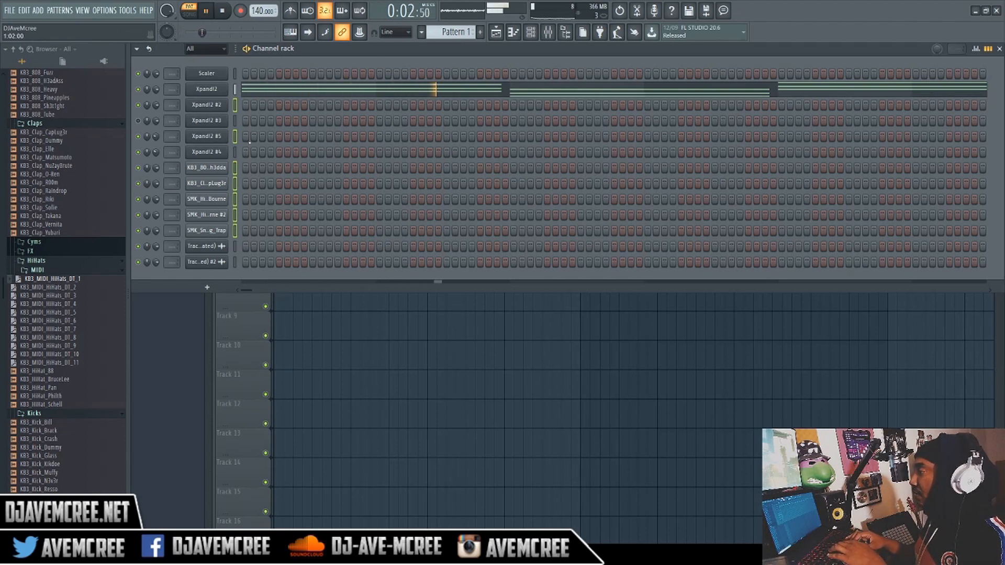
{"action": "key", "text": "space"}
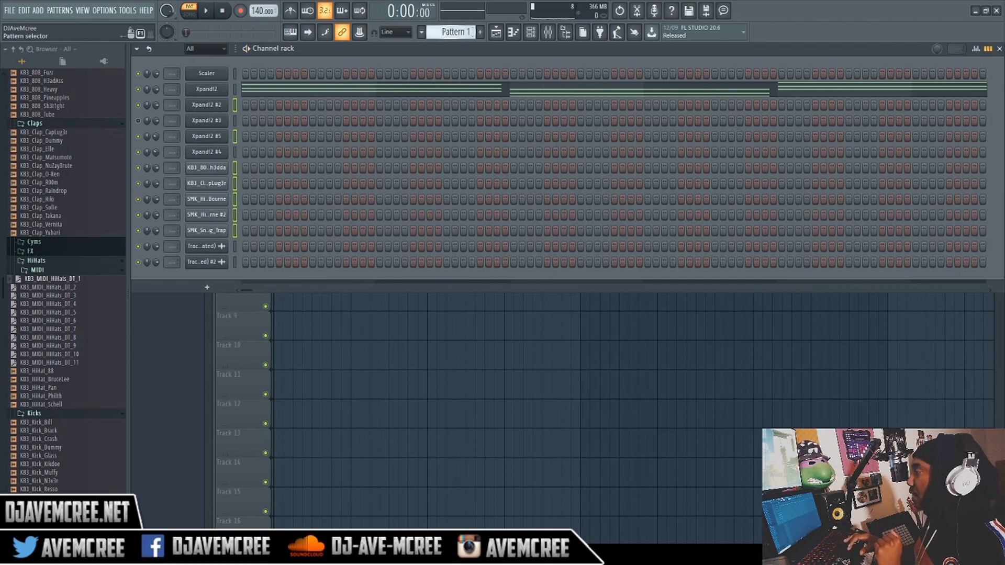
Cut everything except the Xpand!2 #2 melody from Pattern 2, and remove only the Xpand!2 #2 melody from Pattern 3, playing the result
{"action": "scroll", "coordinate": [452, 32], "scroll_direction": "up", "scroll_amount": 1}
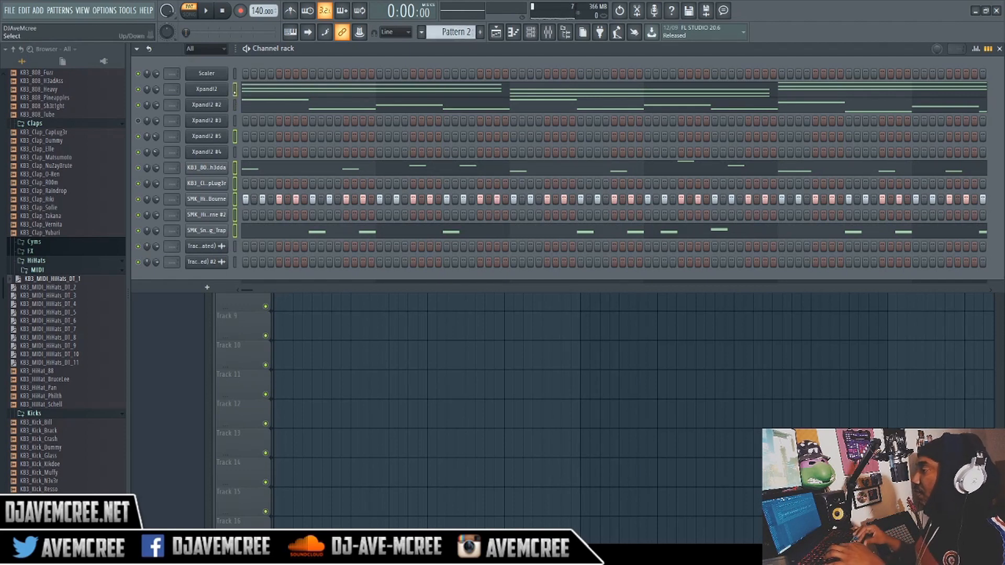
{"action": "key", "text": "ctrl+x"}
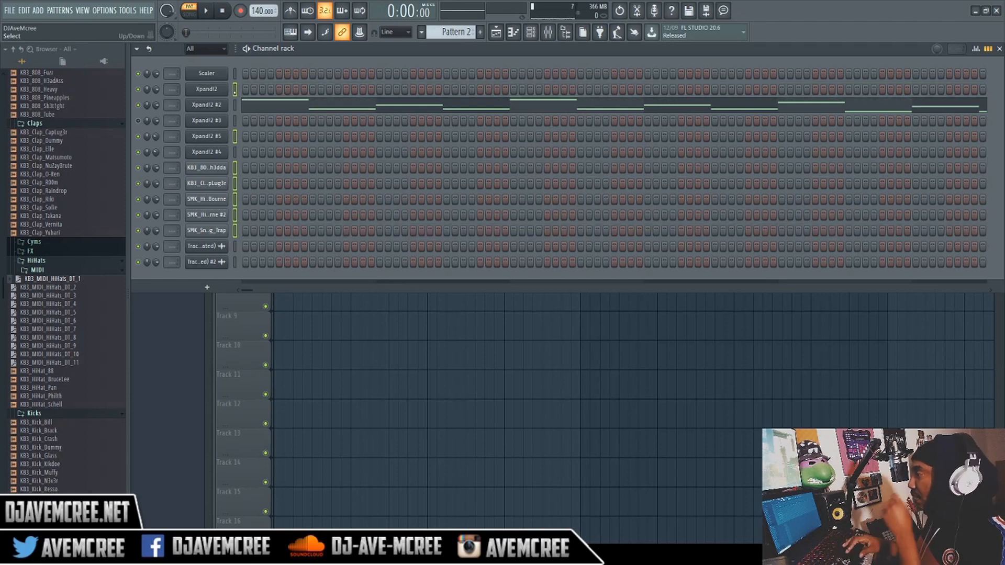
{"action": "scroll", "coordinate": [458, 29], "scroll_direction": "up", "scroll_amount": 1}
{"action": "key", "text": "ctrl+v"}
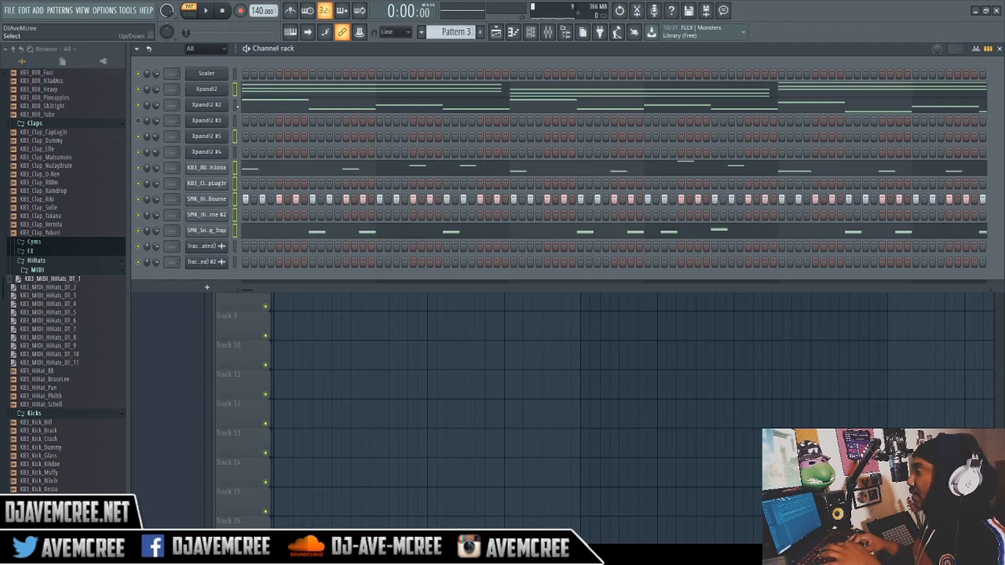
{"action": "left_click", "coordinate": [236, 107]}
{"action": "key", "text": "ctrl+x"}
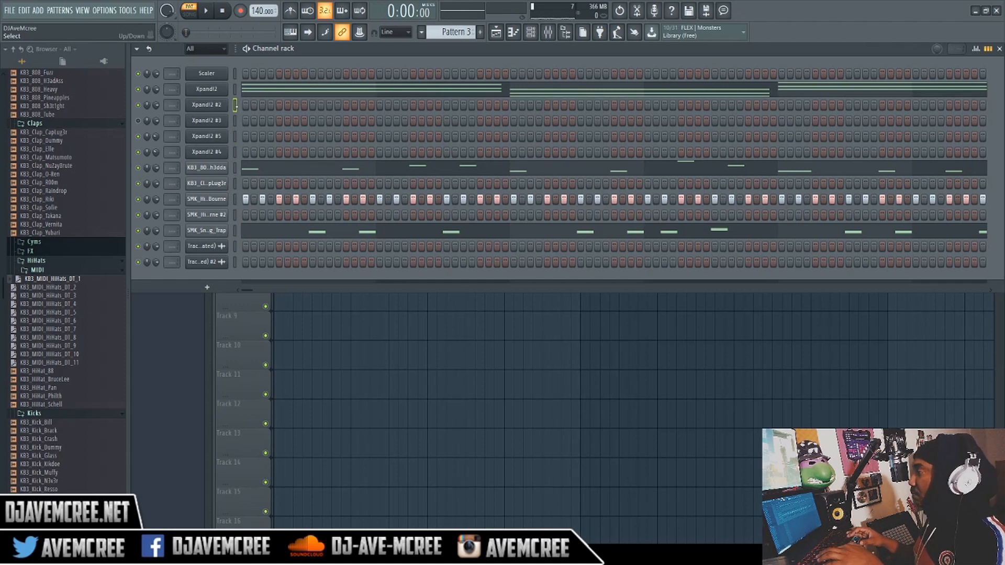
{"action": "key", "text": "space"}
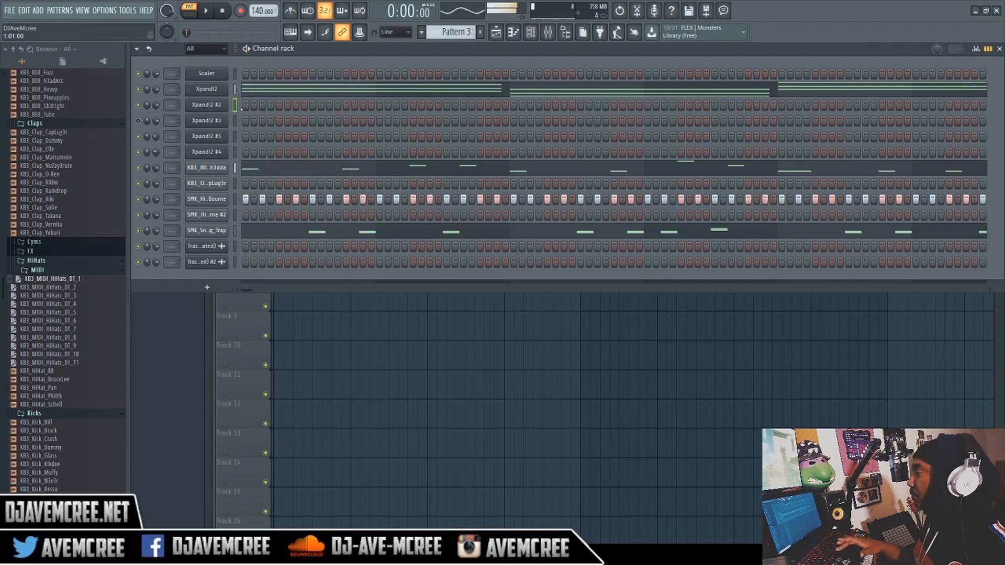
Place Pattern 1 at bar 1 of Track 1 in the playlist and play it back in song mode
{"action": "left_click", "coordinate": [498, 35]}
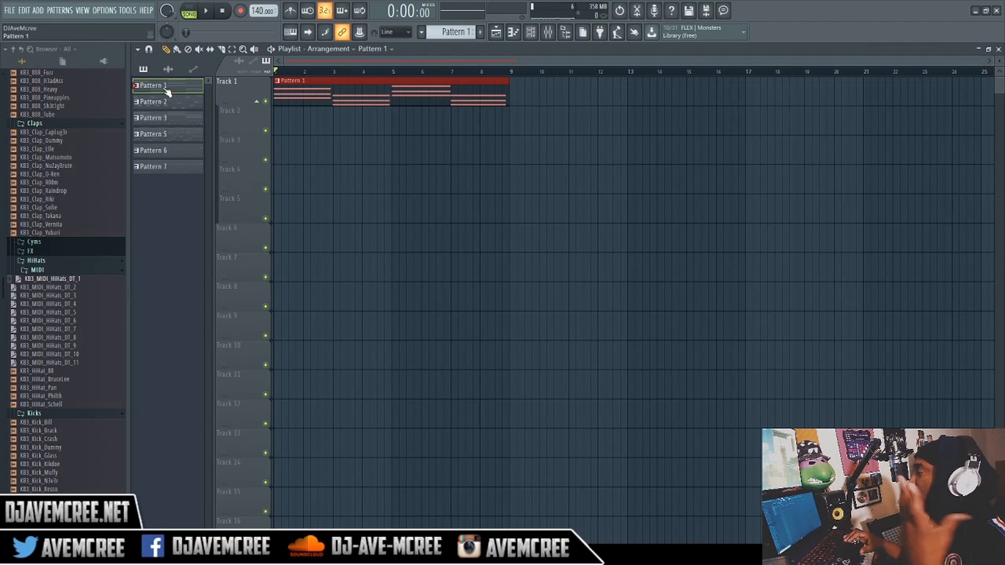
{"action": "key", "text": "space"}
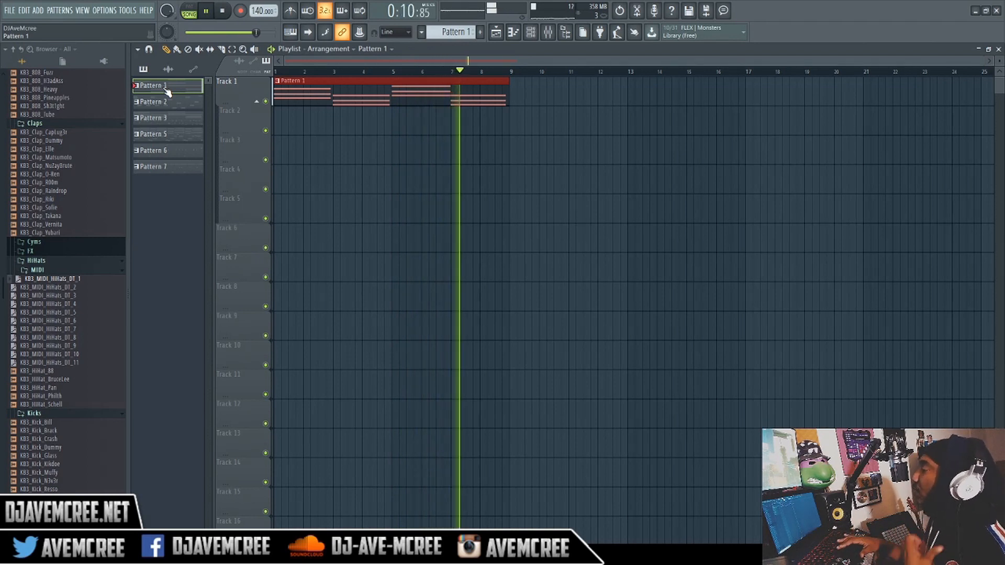
{"action": "key", "text": "space"}
Repeat Pattern 1 along Track 1 with additional clips starting at bars 9, 17 and 25
{"action": "left_click_drag", "start_coordinate": [167, 92], "coordinate": [512, 86]}
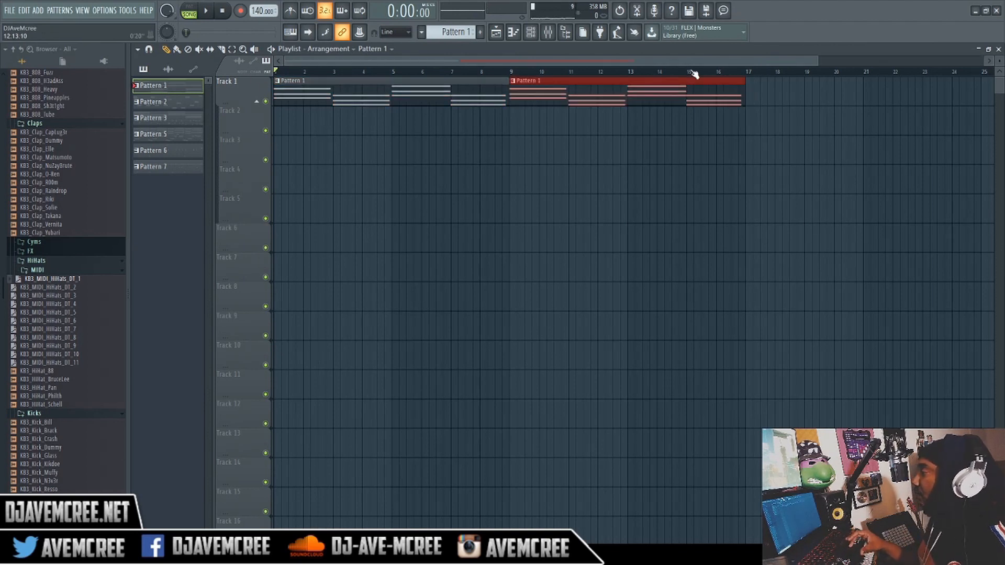
{"action": "left_click_drag", "start_coordinate": [820, 61], "coordinate": [987, 61]}
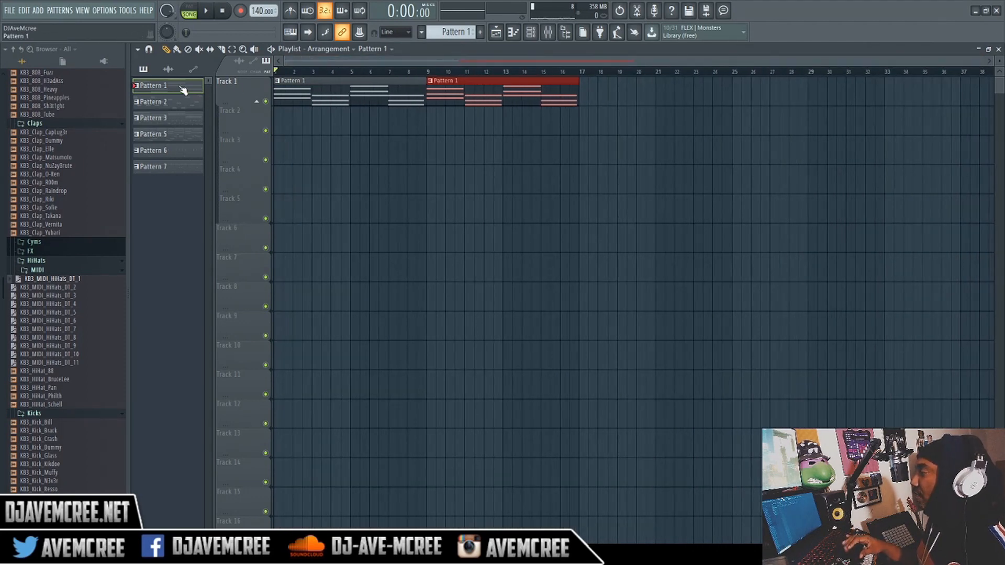
{"action": "left_click", "coordinate": [583, 81]}
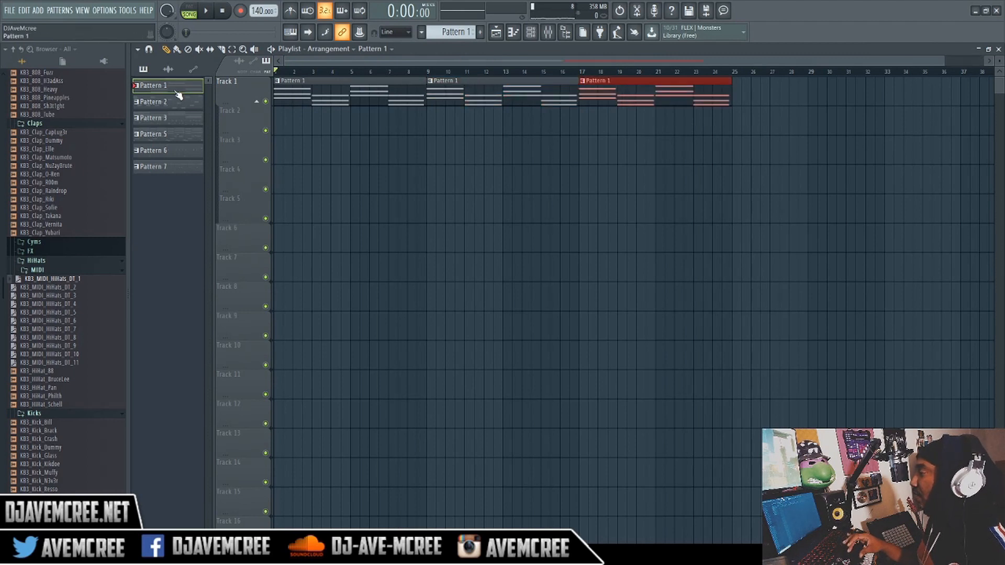
{"action": "left_click", "coordinate": [739, 98]}
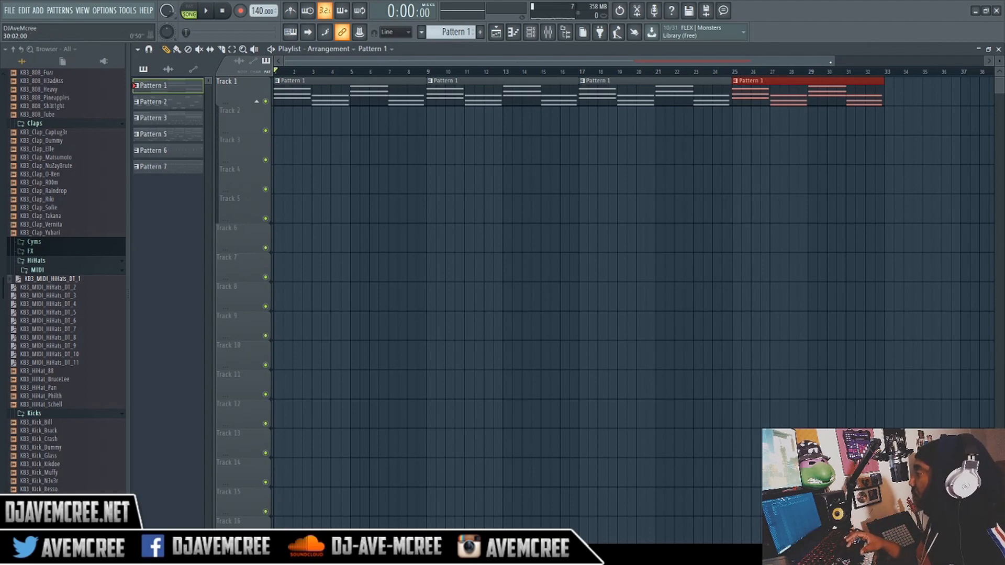
{"action": "left_click_drag", "start_coordinate": [834, 62], "coordinate": [890, 62]}
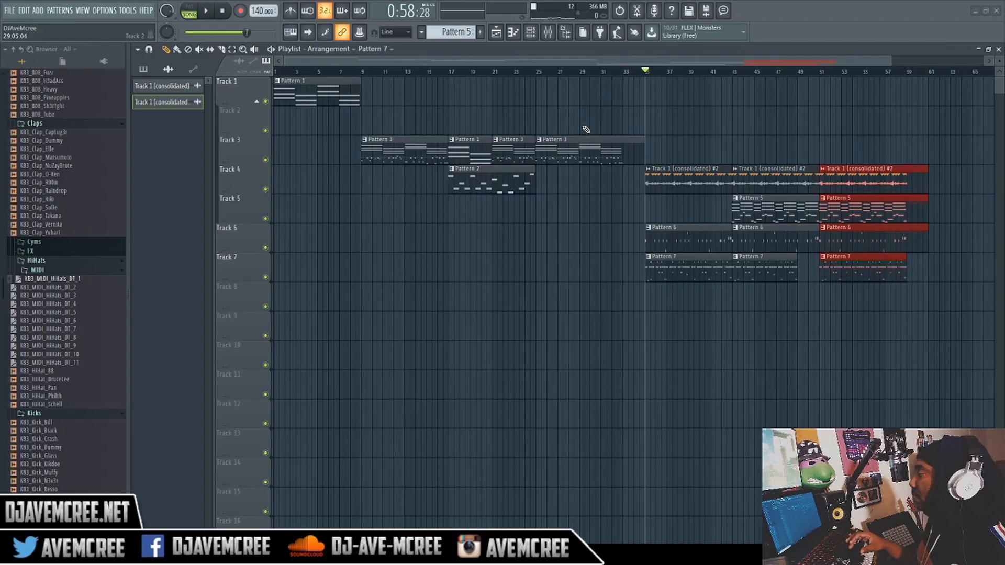
Create a tempo automation clip spanning bars 33 to 35, the gap before the Track 1 (consolidated) #2 section
{"action": "left_click", "coordinate": [629, 72]}
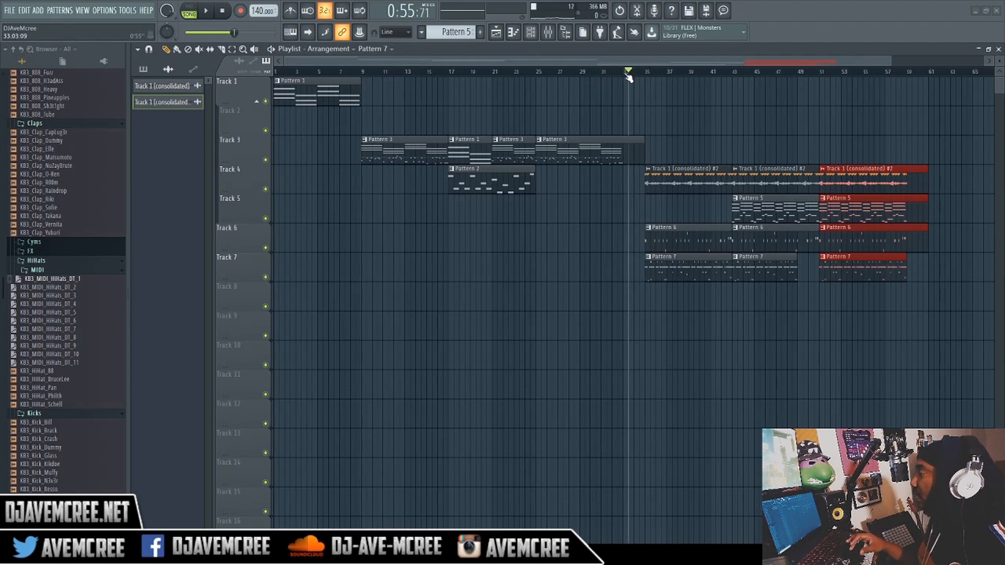
{"action": "left_click", "coordinate": [627, 76]}
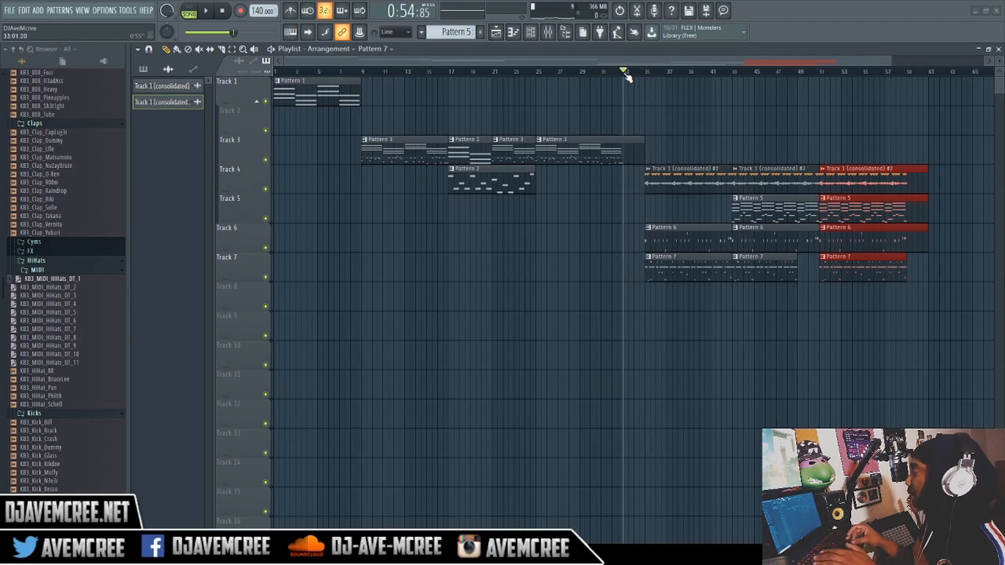
{"action": "scroll", "coordinate": [628, 76], "scroll_direction": "up", "scroll_amount": 3}
{"action": "scroll", "coordinate": [627, 76], "scroll_direction": "up", "scroll_amount": 2}
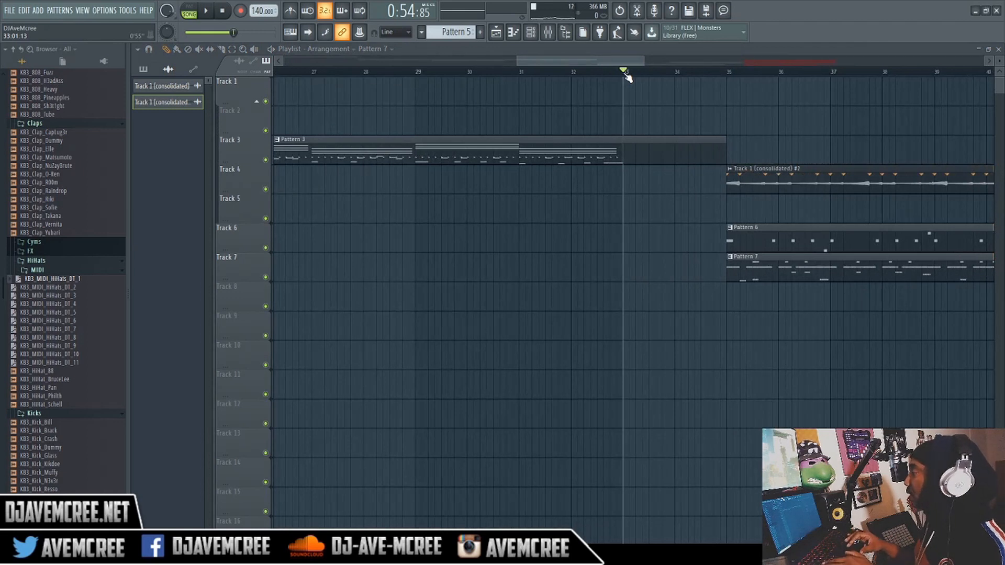
{"action": "left_click_drag", "start_coordinate": [625, 73], "coordinate": [728, 74]}
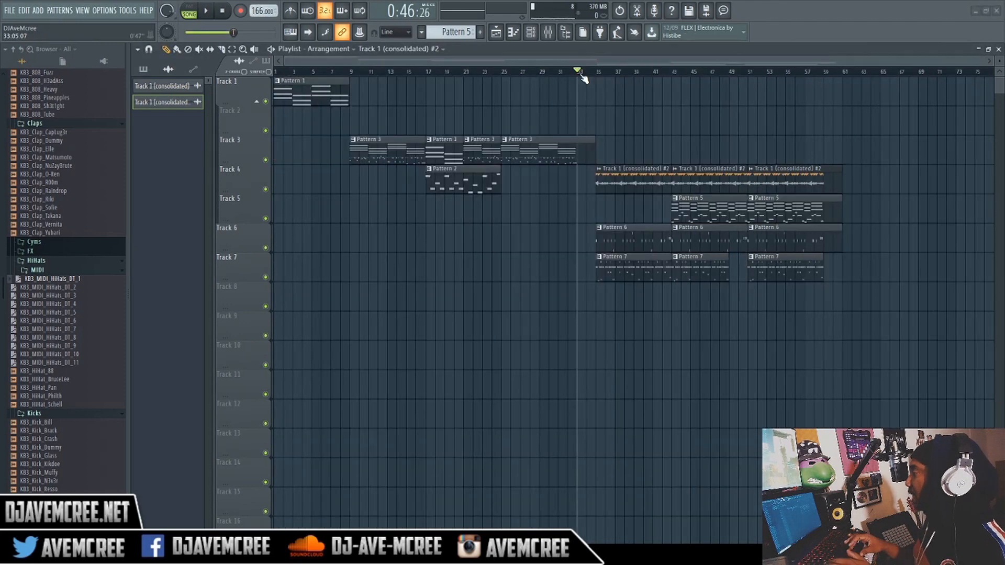
{"action": "left_click_drag", "start_coordinate": [580, 75], "coordinate": [597, 76]}
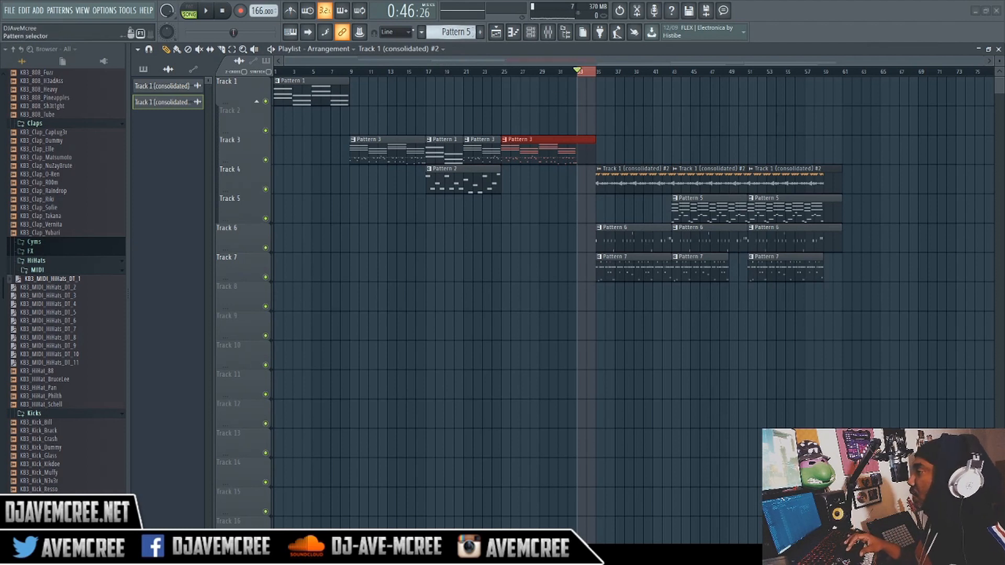
{"action": "right_click", "coordinate": [260, 12]}
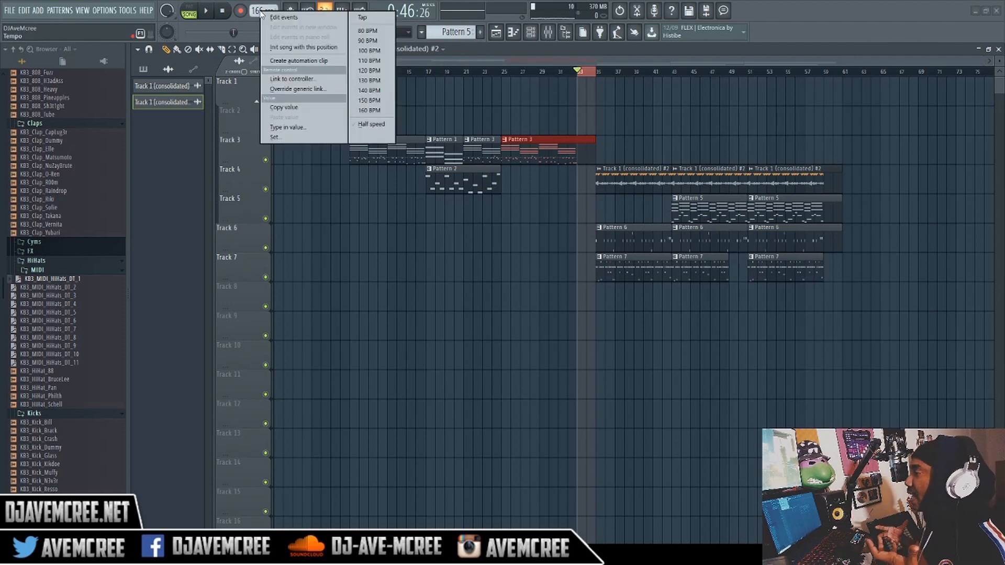
{"action": "left_click", "coordinate": [284, 61]}
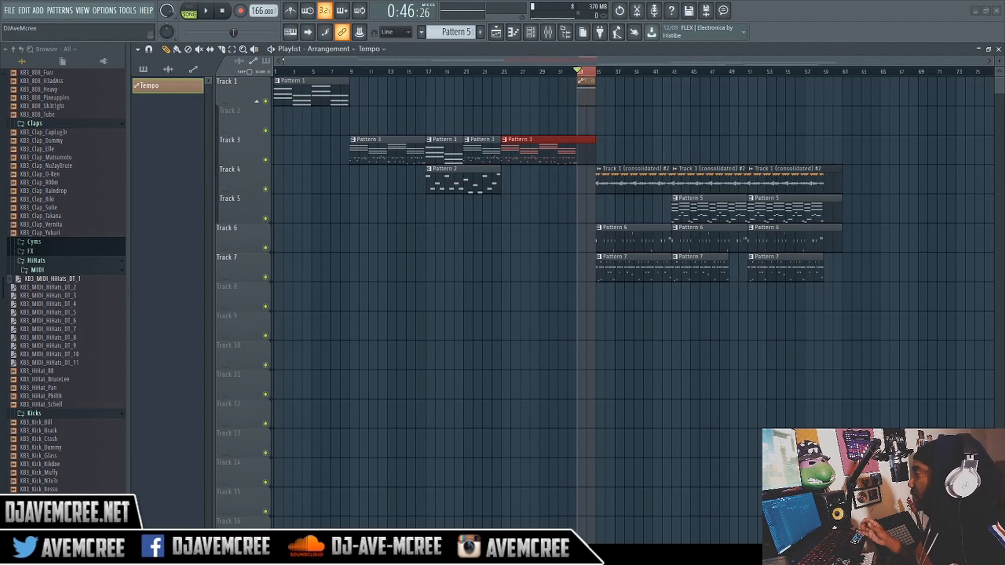
Lower the end point of the Tempo automation clip at bar 35 to 50%
{"action": "scroll", "coordinate": [744, 121], "scroll_direction": "up", "scroll_amount": 5}
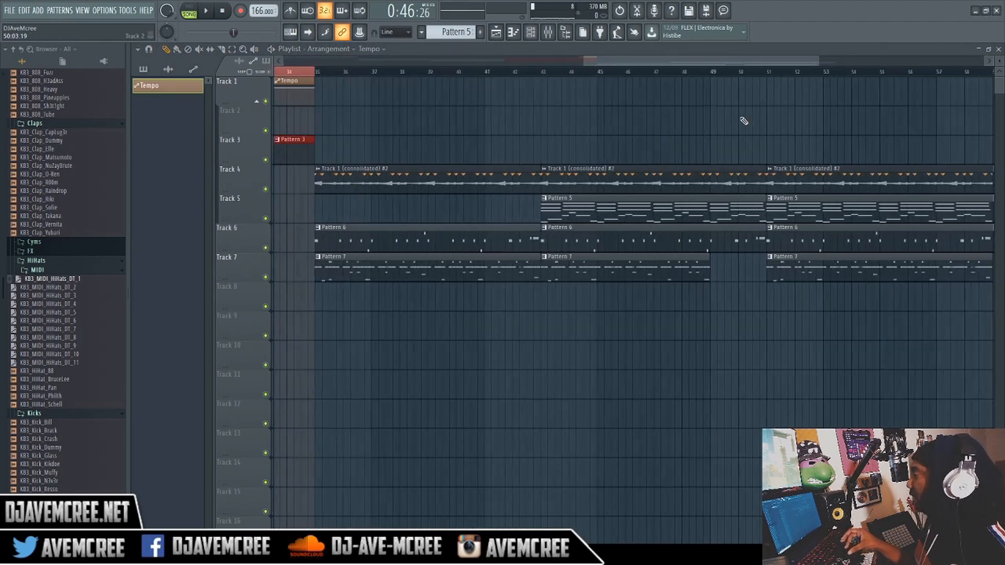
{"action": "left_click_drag", "start_coordinate": [714, 61], "coordinate": [573, 60]}
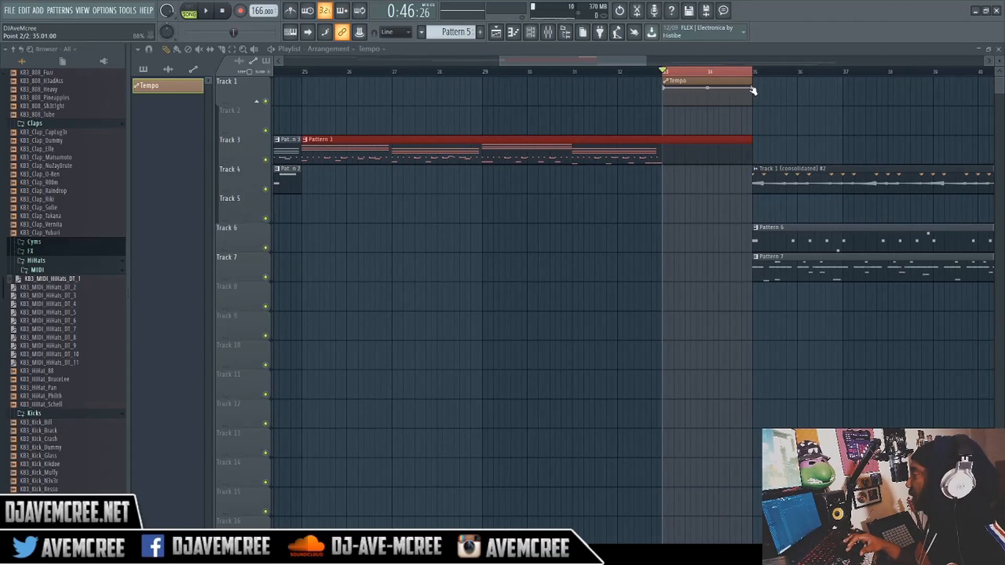
{"action": "left_click_drag", "start_coordinate": [752, 88], "coordinate": [753, 89]}
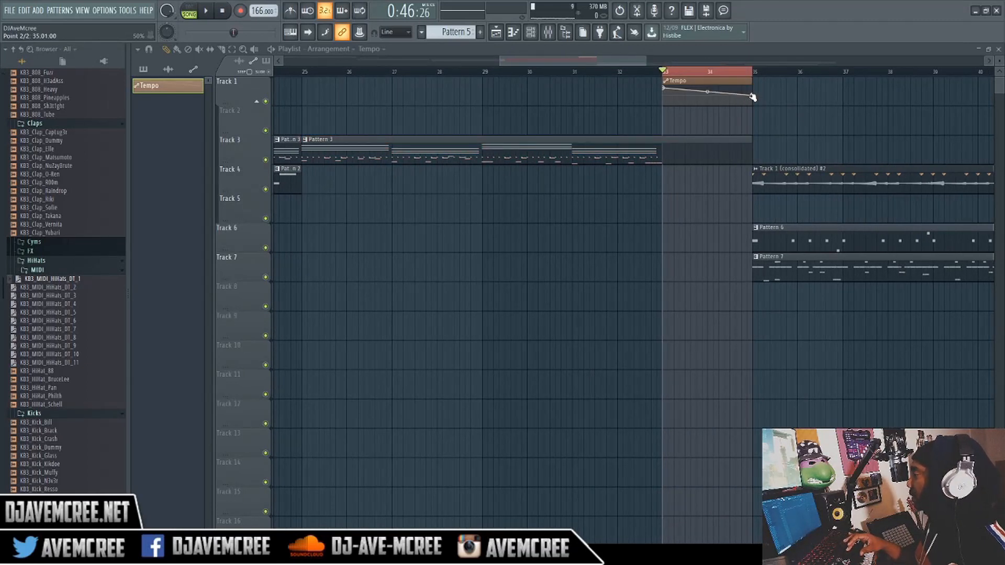
Play the arrangement from bar 32, just before the Tempo clip, to check the tempo change
{"action": "left_click", "coordinate": [433, 72]}
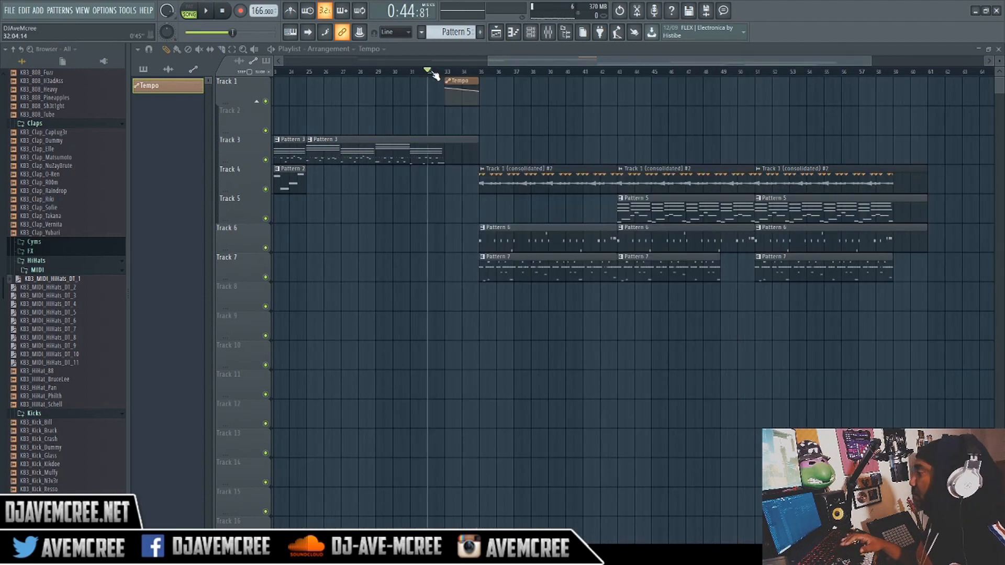
{"action": "key", "text": "space"}
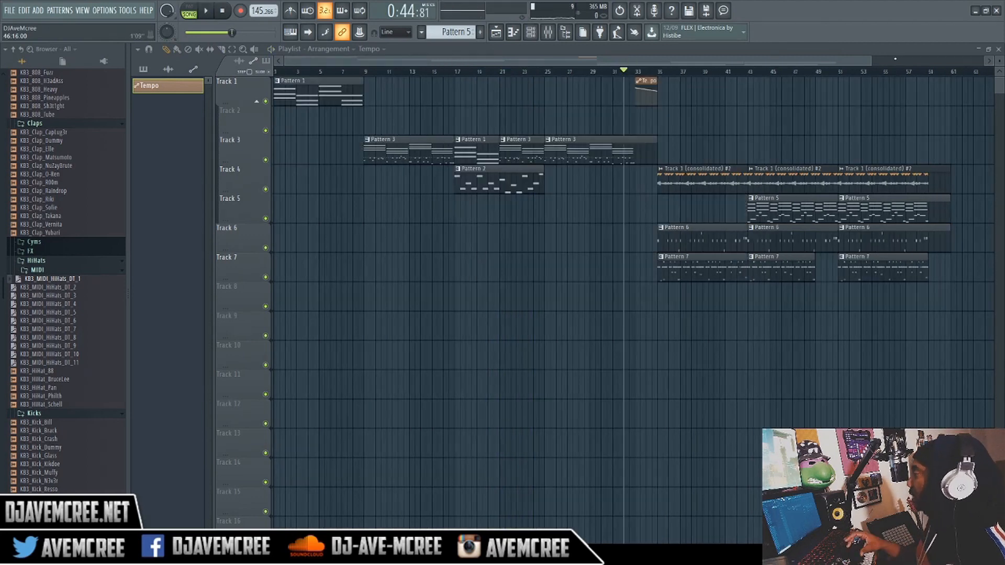
{"action": "left_click_drag", "start_coordinate": [877, 61], "coordinate": [938, 73]}
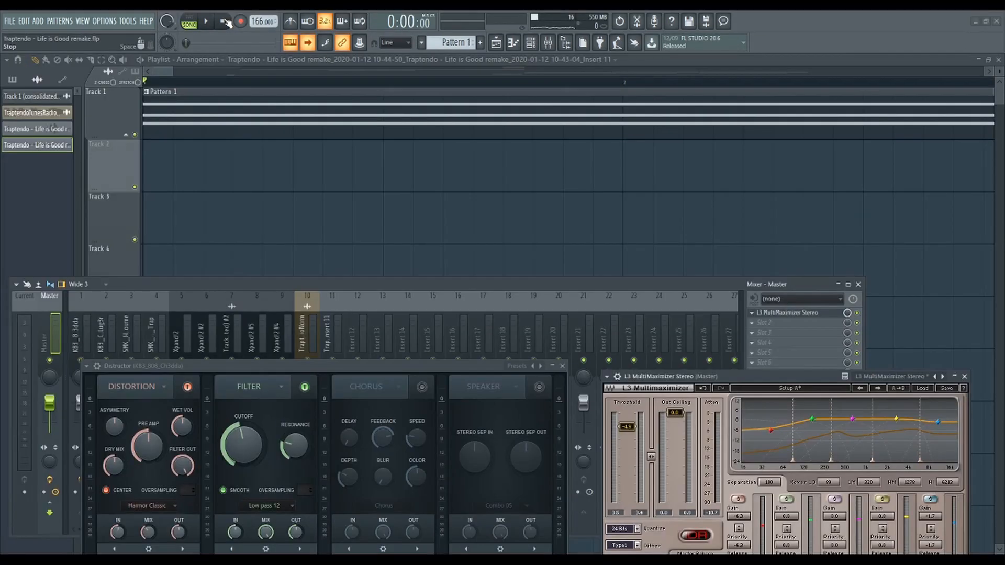
Play the completed Life is Good remake project from the beginning of the playlist
{"action": "key", "text": "space"}
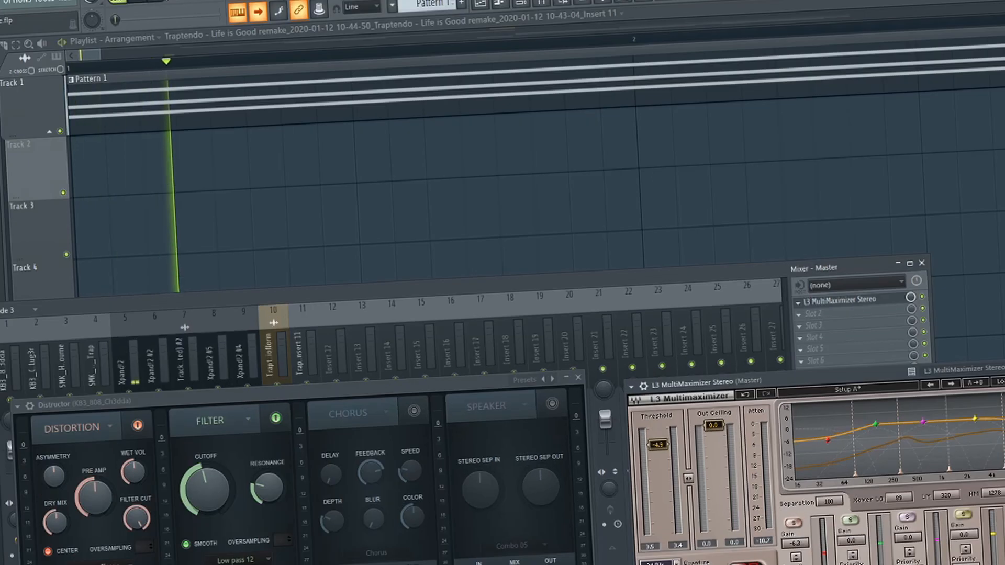